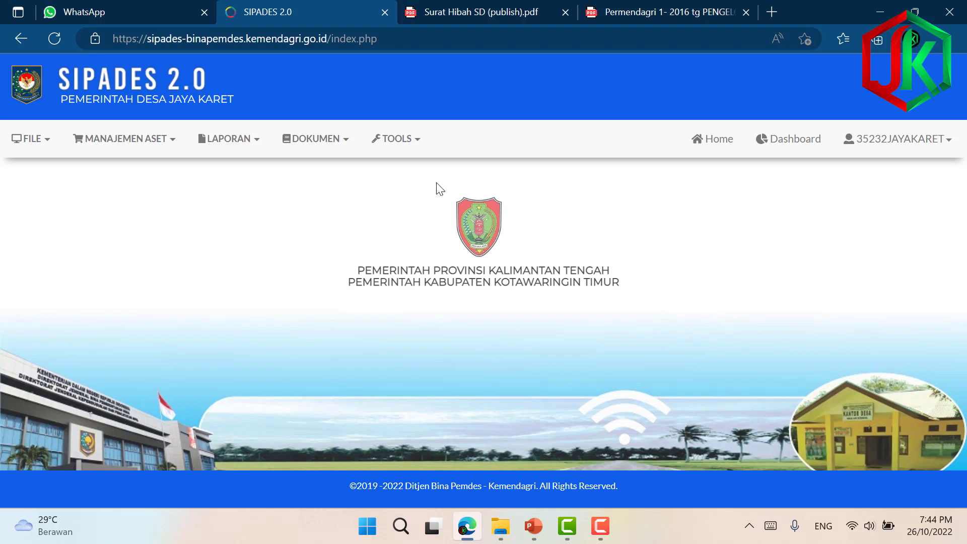
# Step: Open the village asset procurement data (Pengadaan) and start adding a new record
pyautogui.click(126, 139)
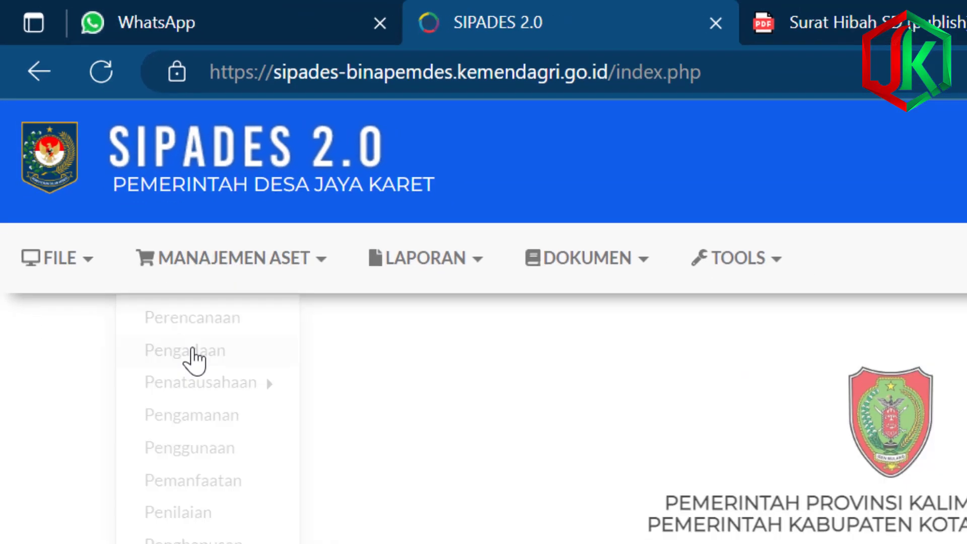
pyautogui.click(208, 378)
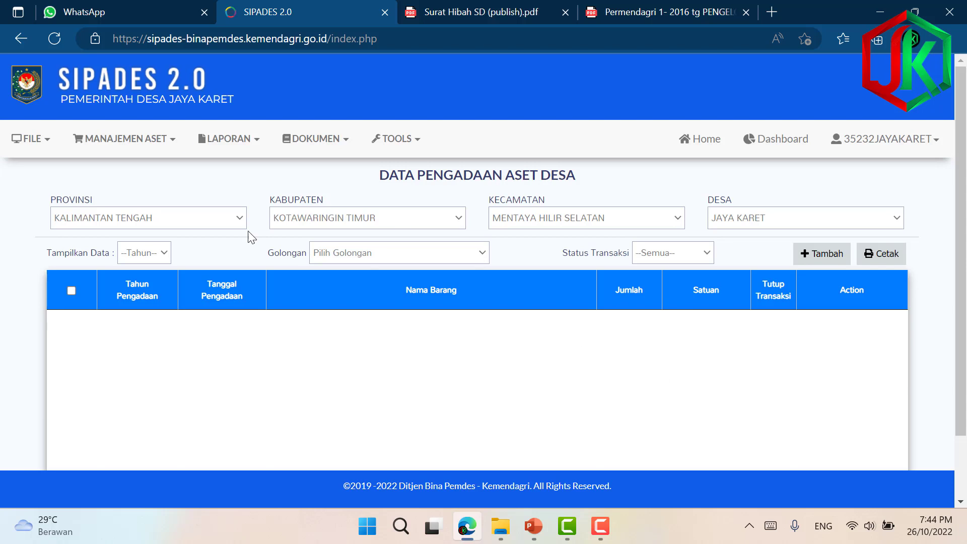
pyautogui.click(814, 258)
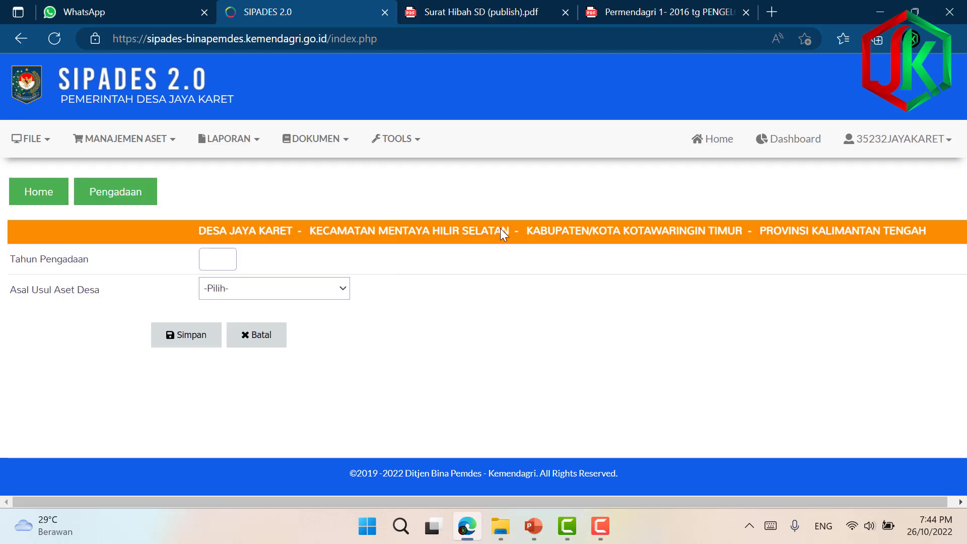
# Step: Review the Surat Hibah SD PDF for the land grant's parties, location, purpose, dimensions, boundaries and date
pyautogui.click(443, 4)
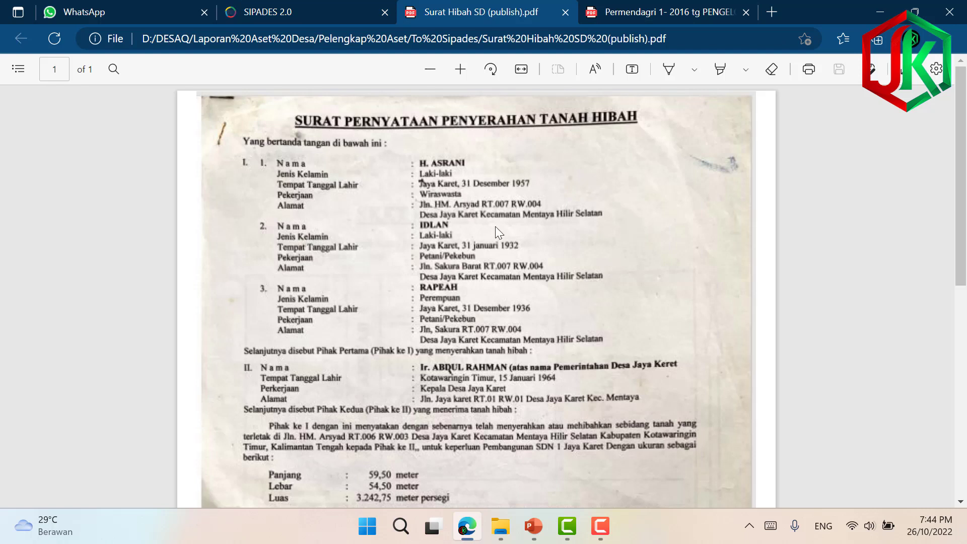
pyautogui.scroll(-2, 491, 242)
pyautogui.scroll(2, 481, 229)
pyautogui.scroll(-5, 405, 267)
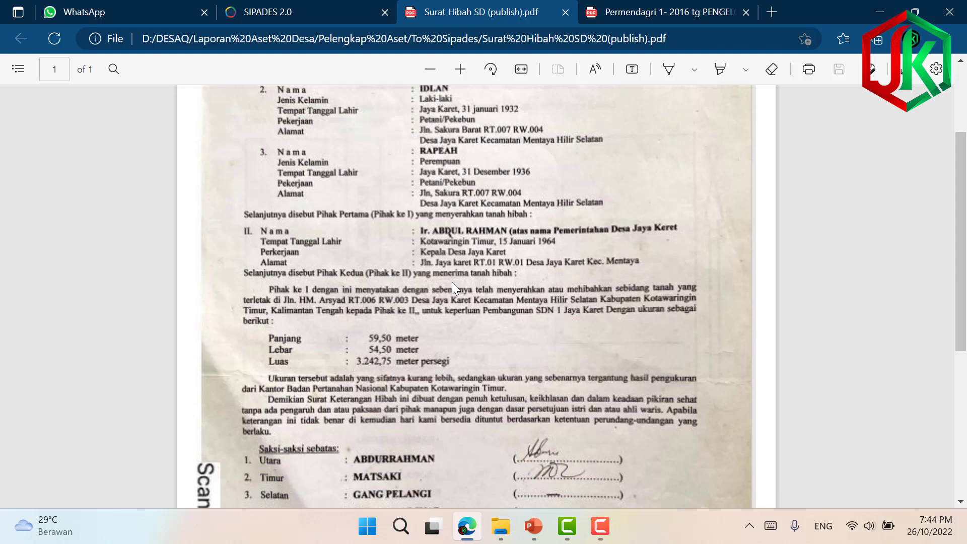
pyautogui.scroll(-2, 523, 302)
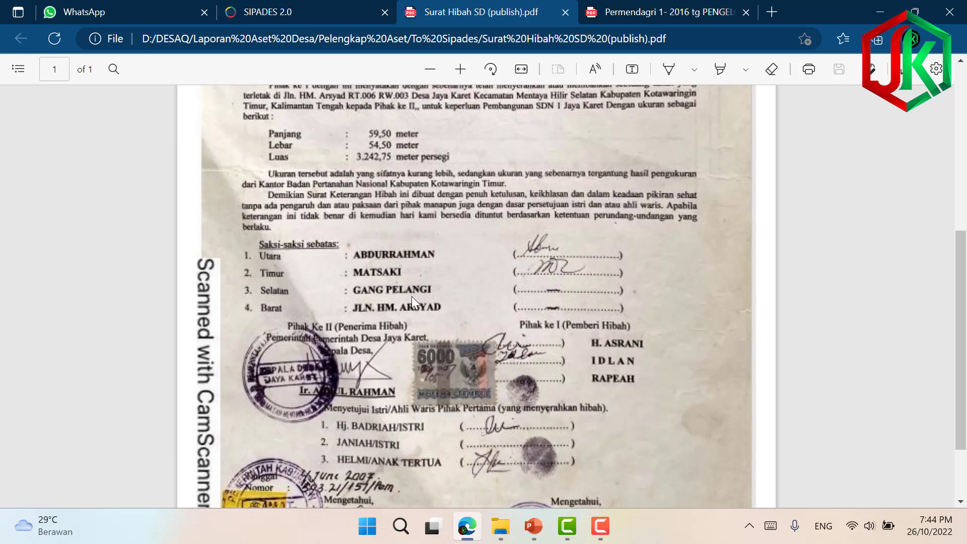
pyautogui.scroll(-2, 533, 302)
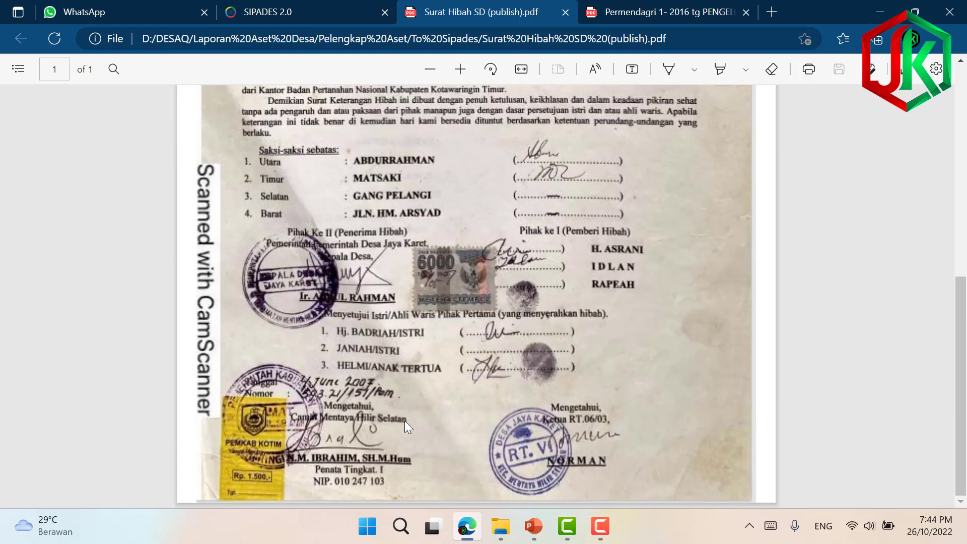
pyautogui.scroll(6, 444, 335)
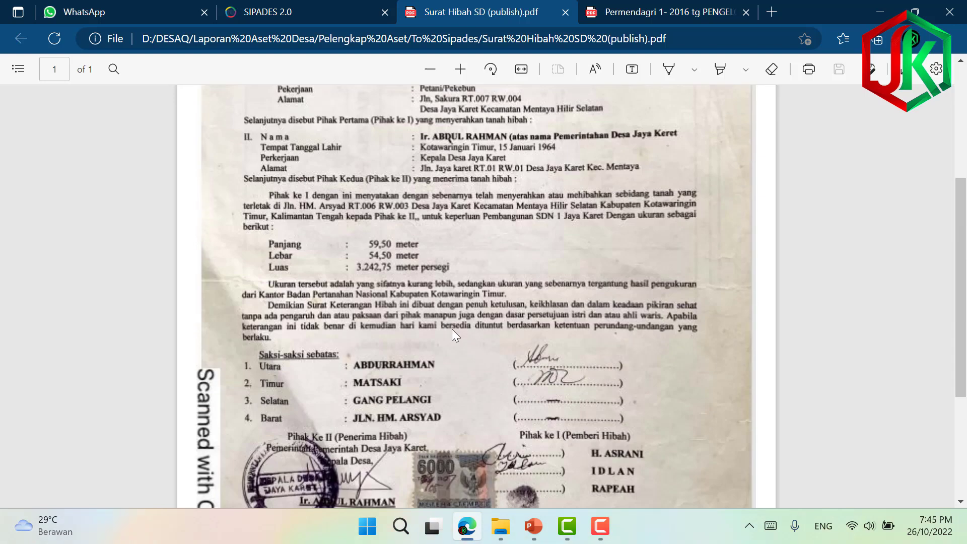
pyautogui.scroll(2, 446, 326)
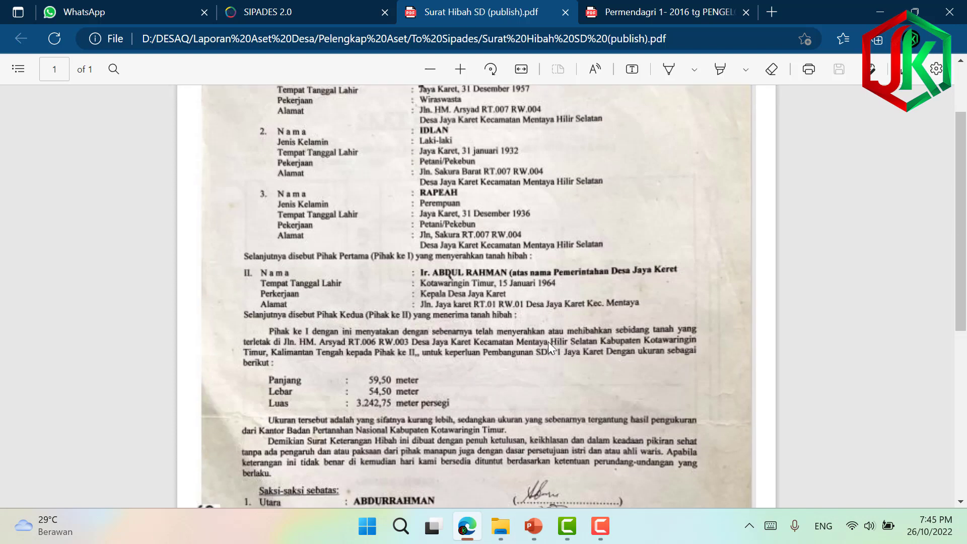
pyautogui.scroll(3, 491, 320)
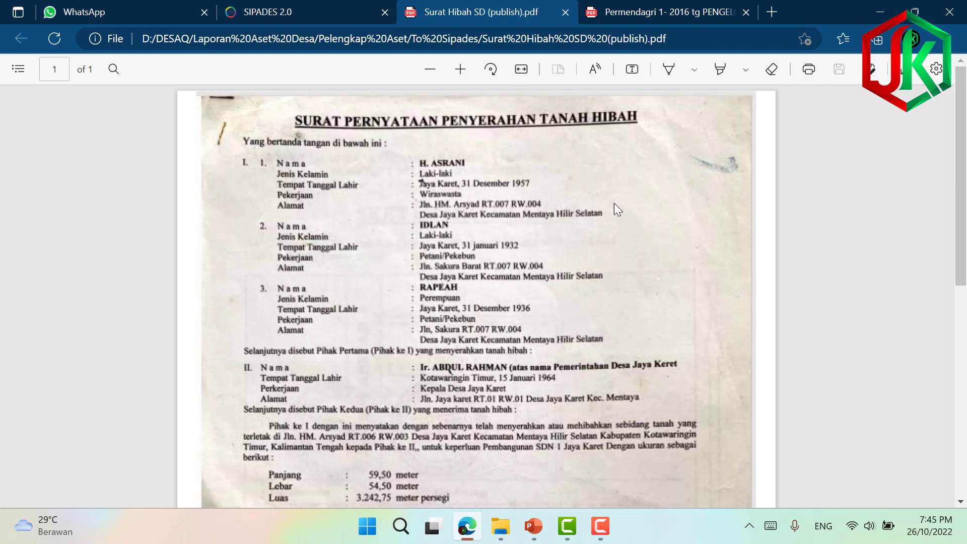
pyautogui.scroll(-3, 524, 297)
pyautogui.scroll(3, 580, 121)
# Step: Back in the SIPADES procurement form, set Tahun Pengadaan to 2007 and Asal Usul Aset Desa to Perolehan Lainnya Yang Sah
pyautogui.click(322, 15)
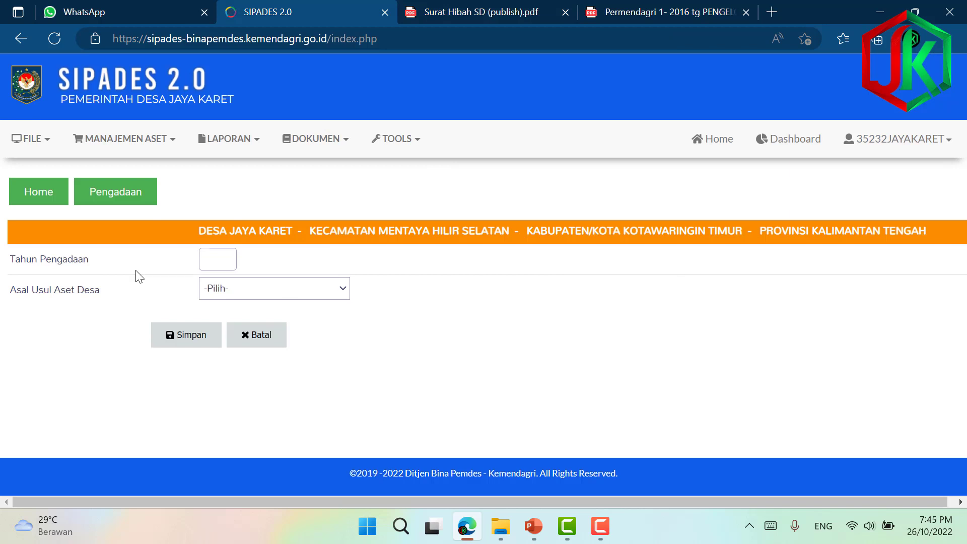
pyautogui.click(216, 262)
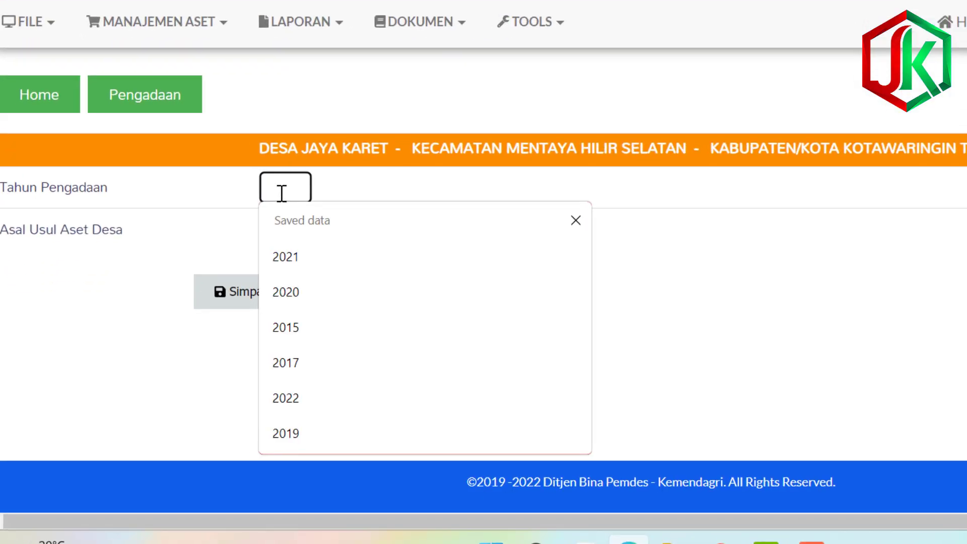
pyautogui.write('2007')
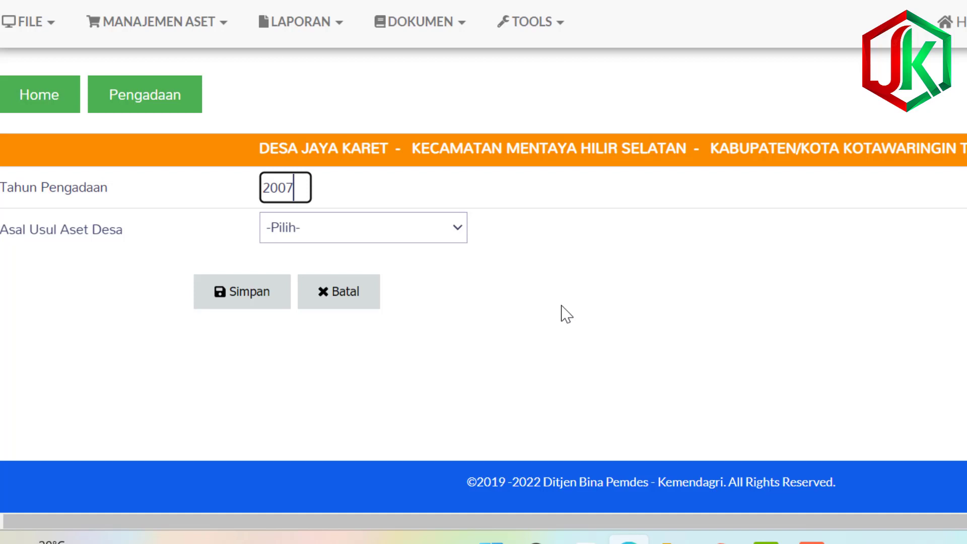
pyautogui.click(459, 235)
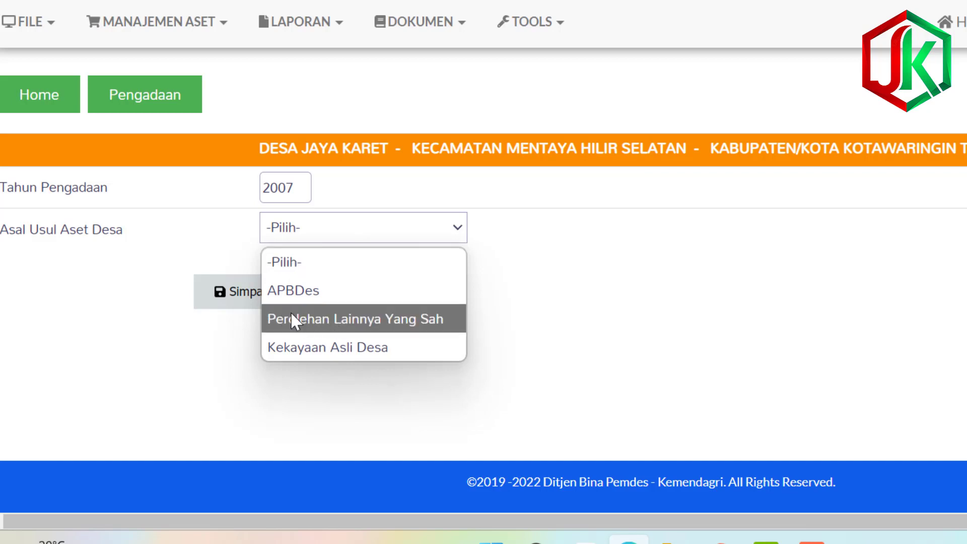
pyautogui.click(364, 323)
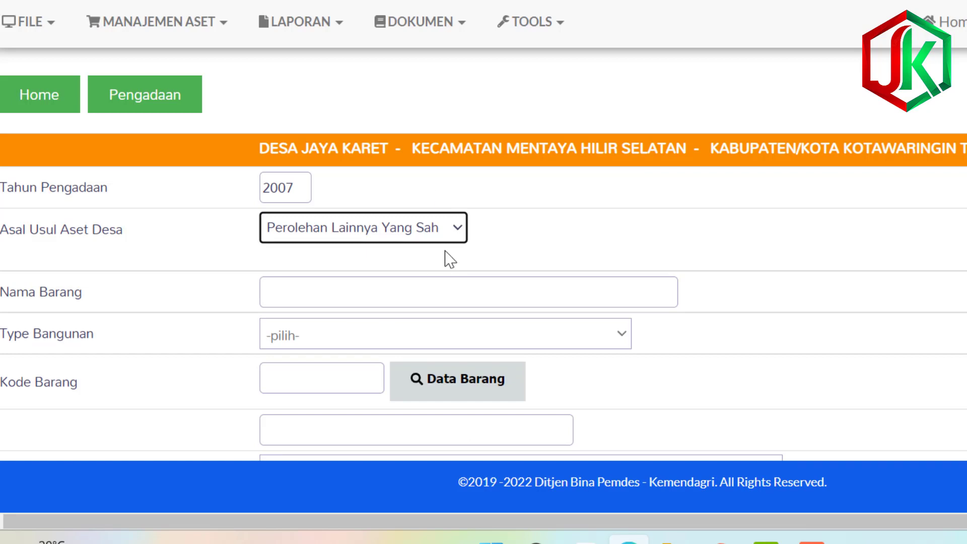
# Step: Enter "Tanah SDN 1 Jaya Karet" as the item name (Nama Barang)
pyautogui.scroll(-10, 391, 307)
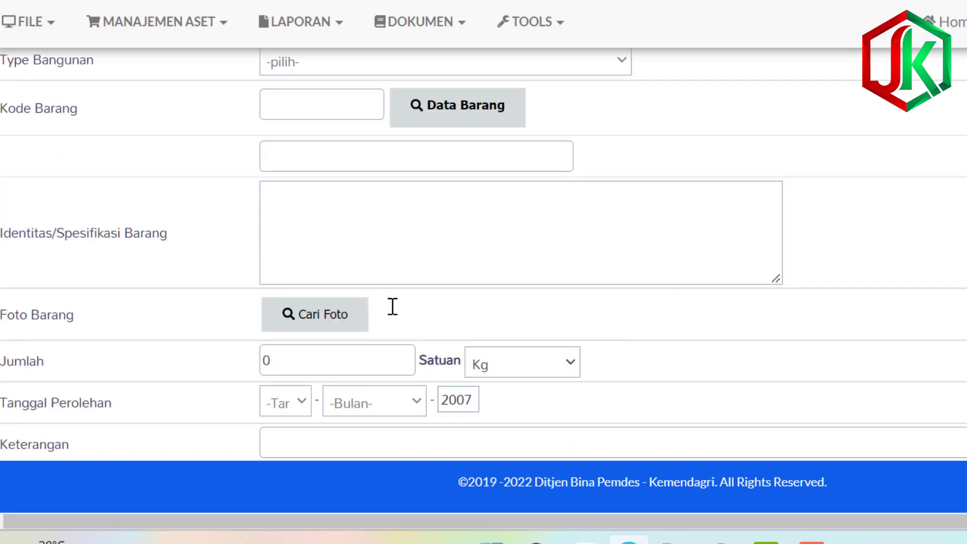
pyautogui.scroll(8, 404, 282)
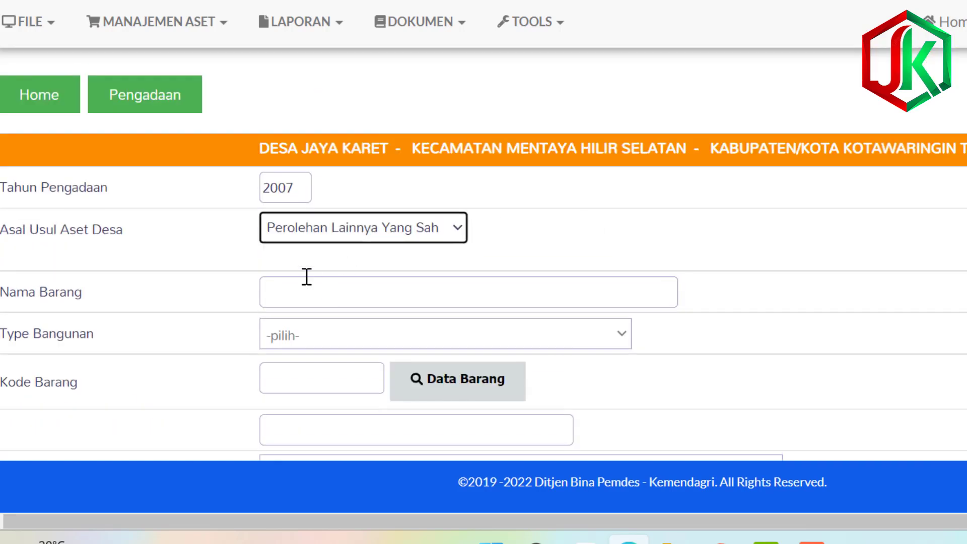
pyautogui.scroll(-8, 312, 309)
pyautogui.scroll(8, 315, 373)
pyautogui.click(300, 286)
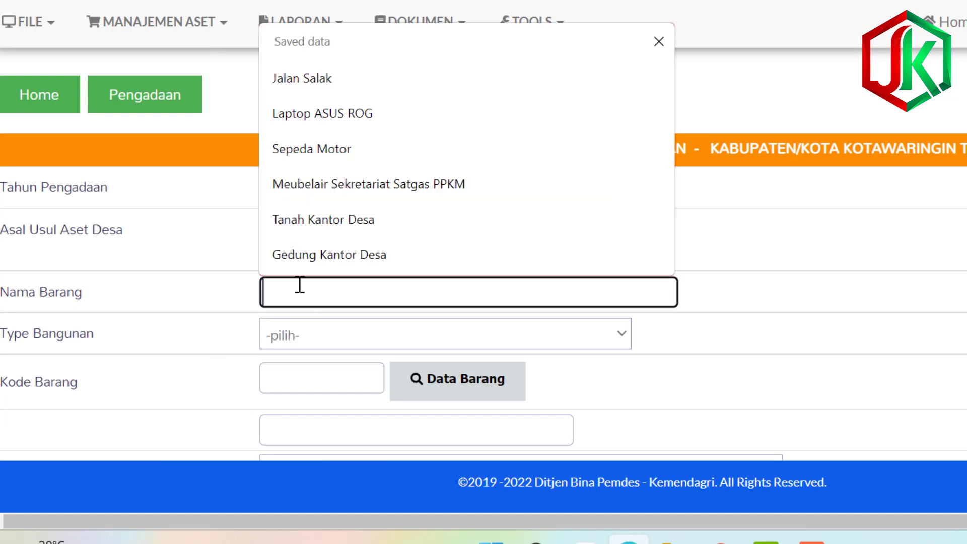
pyautogui.write('Tanah')
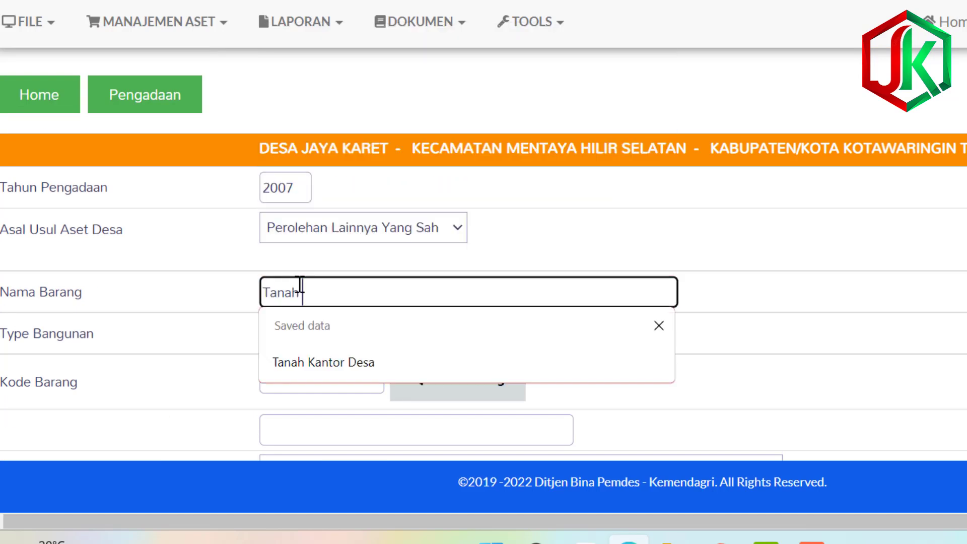
pyautogui.write(' SDN')
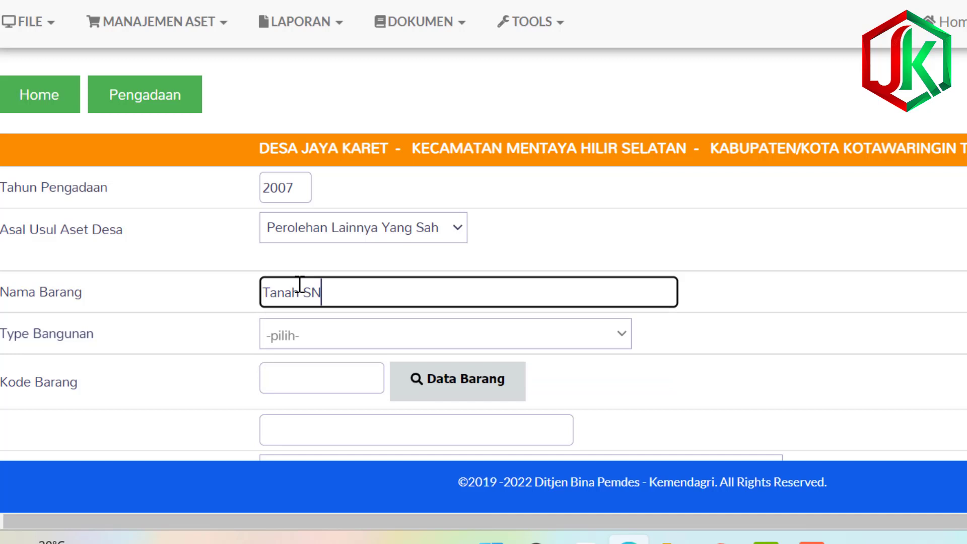
pyautogui.press('BackSpace')
pyautogui.write('DN 1 Jaya Karet')
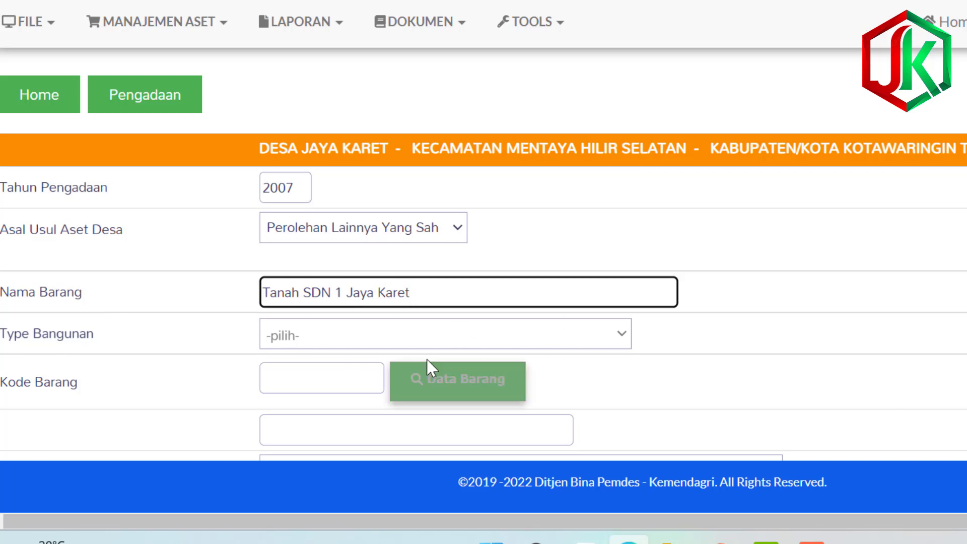
# Step: Open the item code lookup for Kode Barang and search it for "tanah"
pyautogui.scroll(-2, 398, 302)
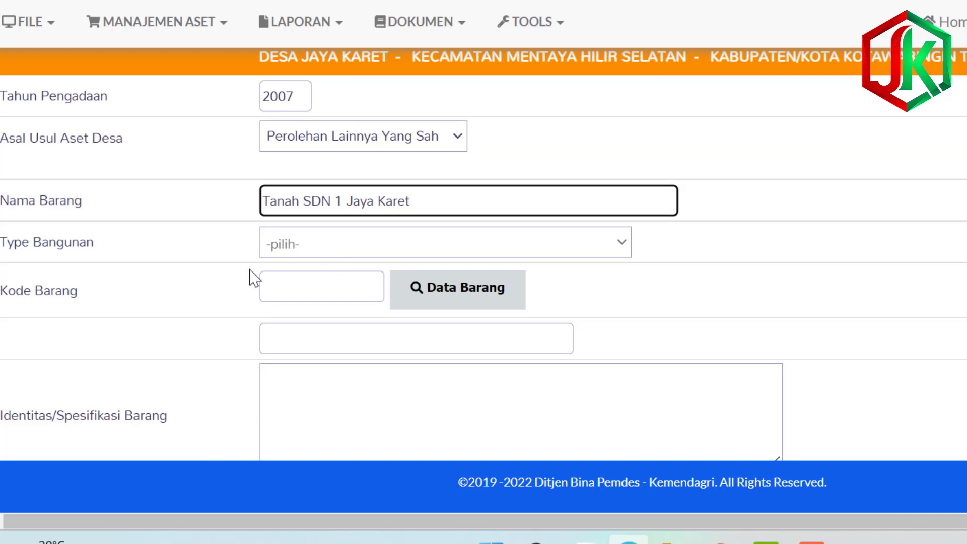
pyautogui.click(458, 294)
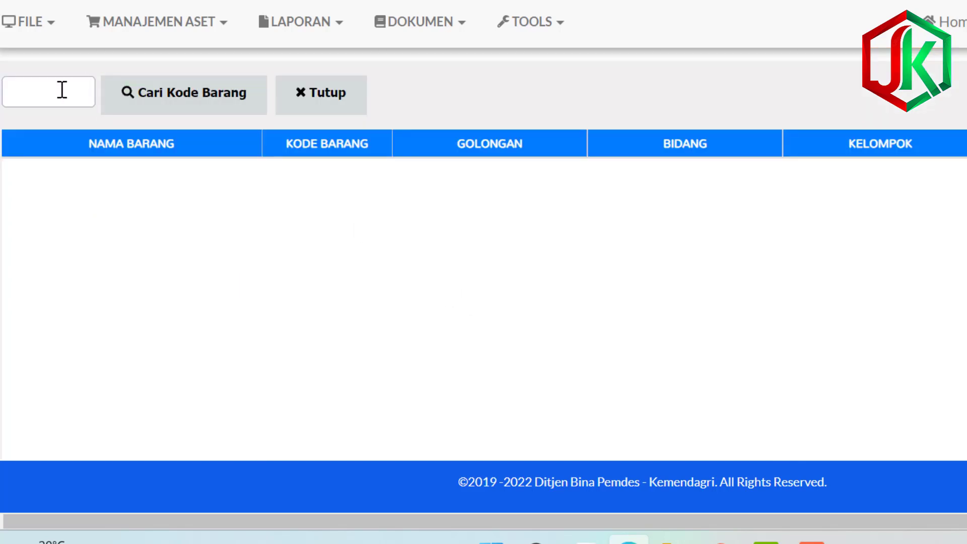
pyautogui.click(62, 90)
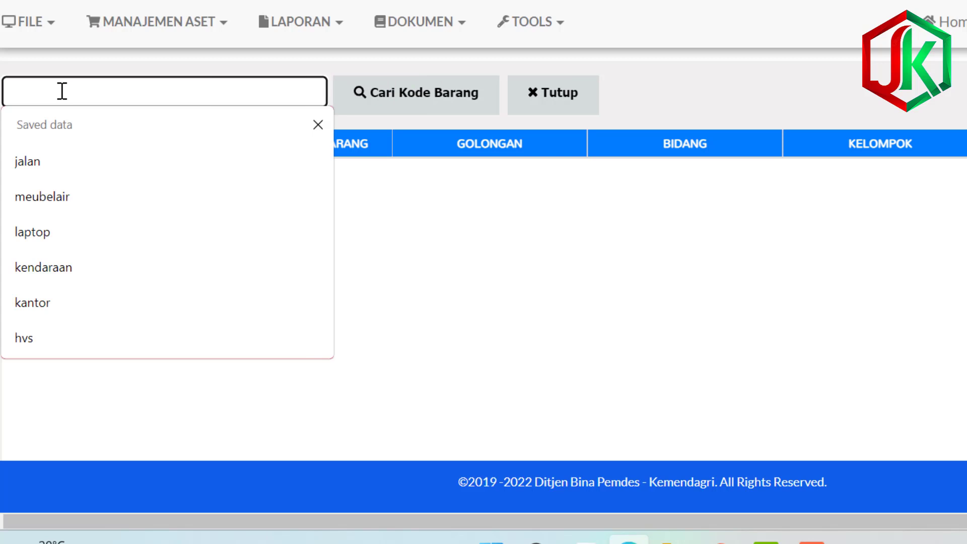
pyautogui.write('tanah')
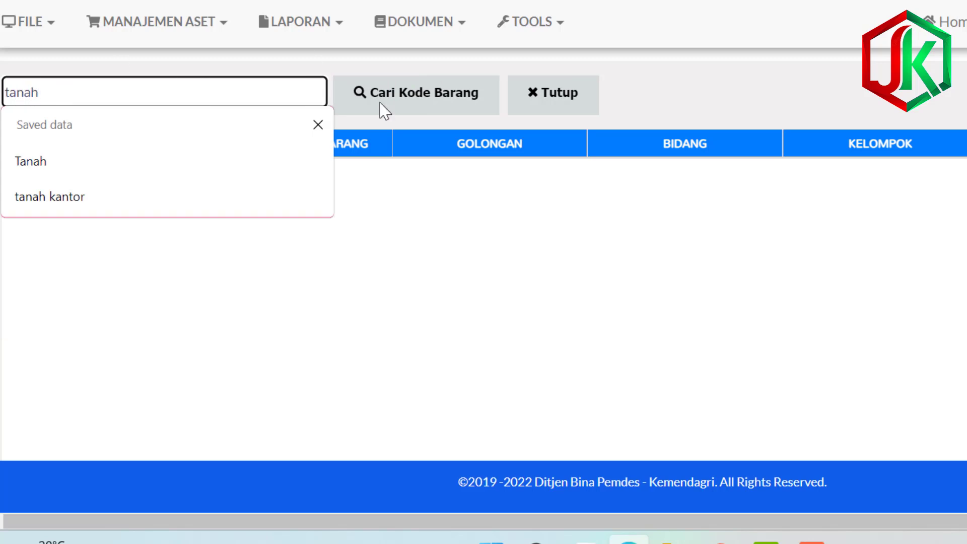
pyautogui.click(432, 92)
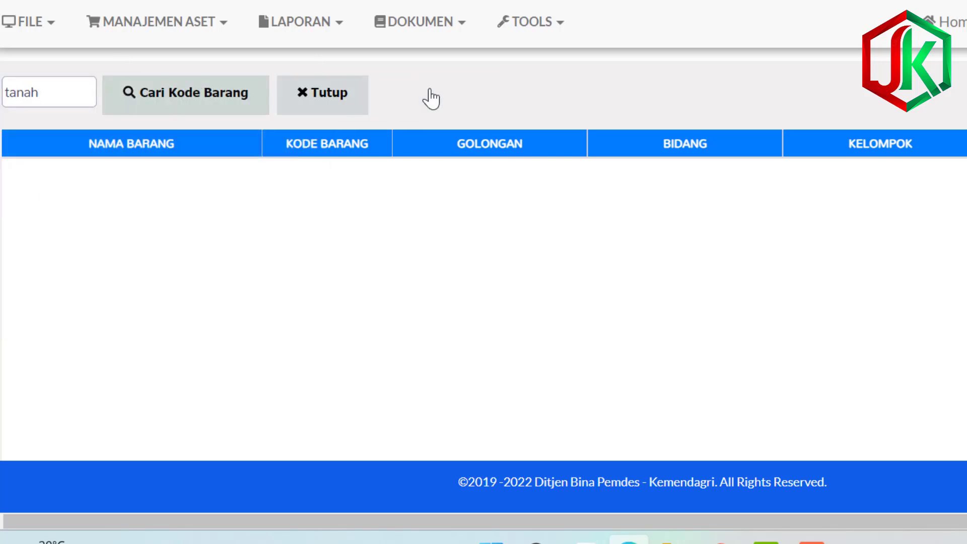
pyautogui.click(151, 92)
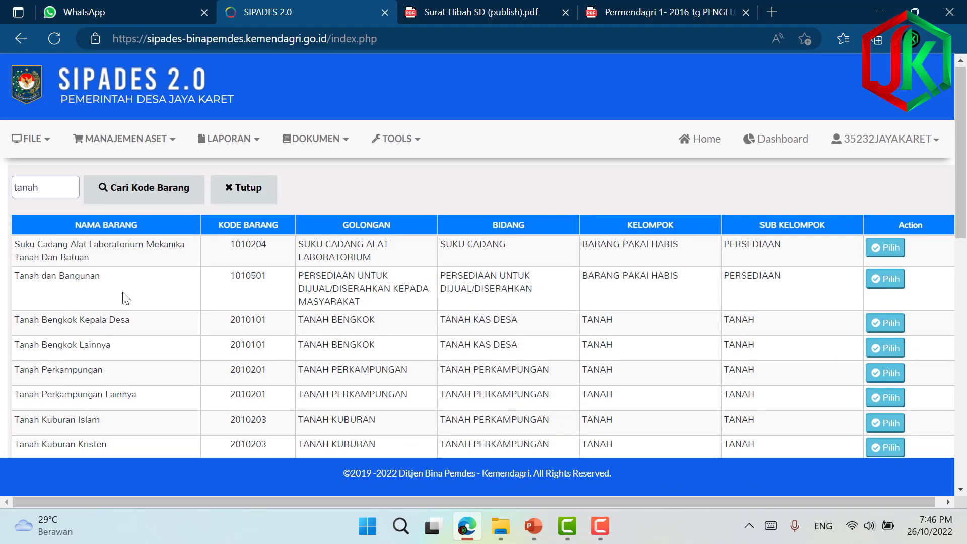
# Step: Look through result pages 1 to 3 of the "tanah" item codes for an entry that fits school land
pyautogui.scroll(-2, 126, 297)
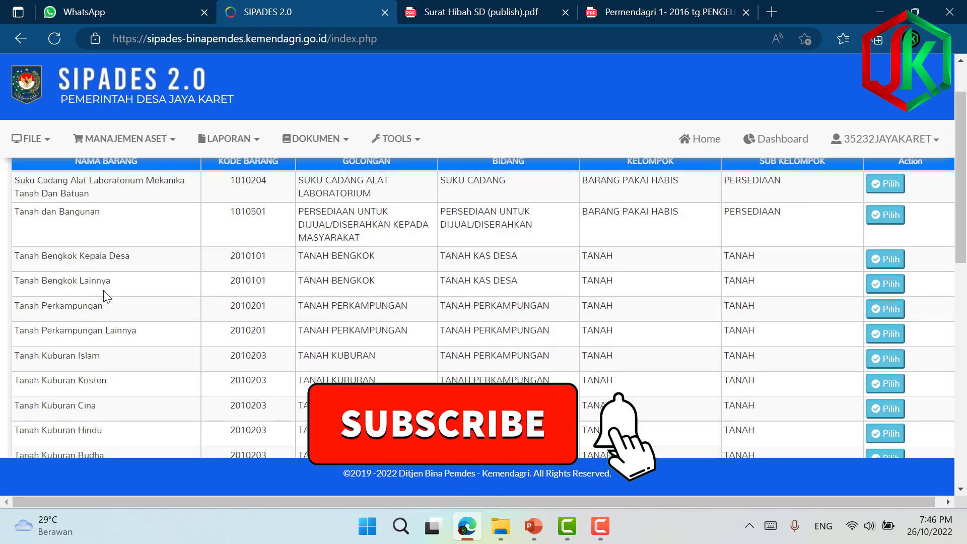
pyautogui.scroll(-1, 104, 285)
pyautogui.scroll(-1, 106, 279)
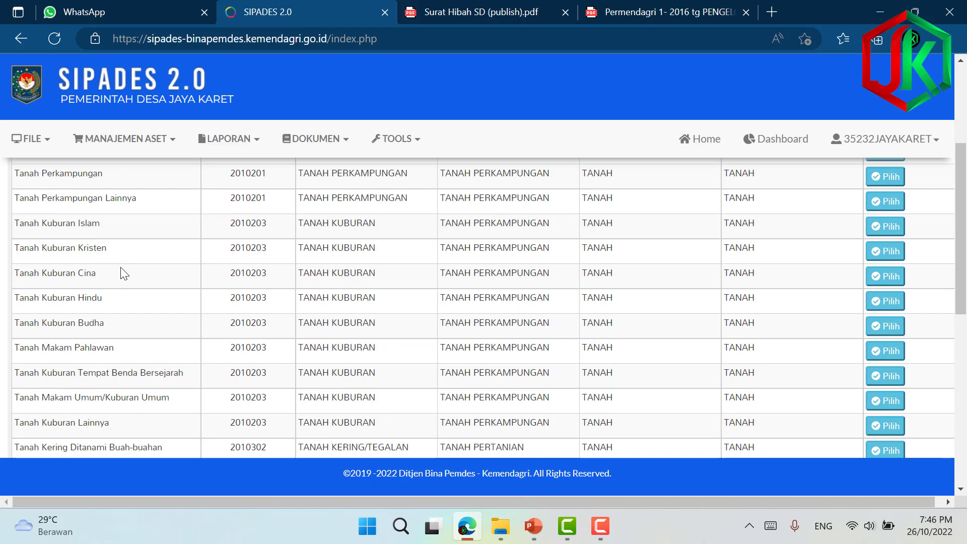
pyautogui.scroll(-1, 117, 299)
pyautogui.scroll(-5, 143, 316)
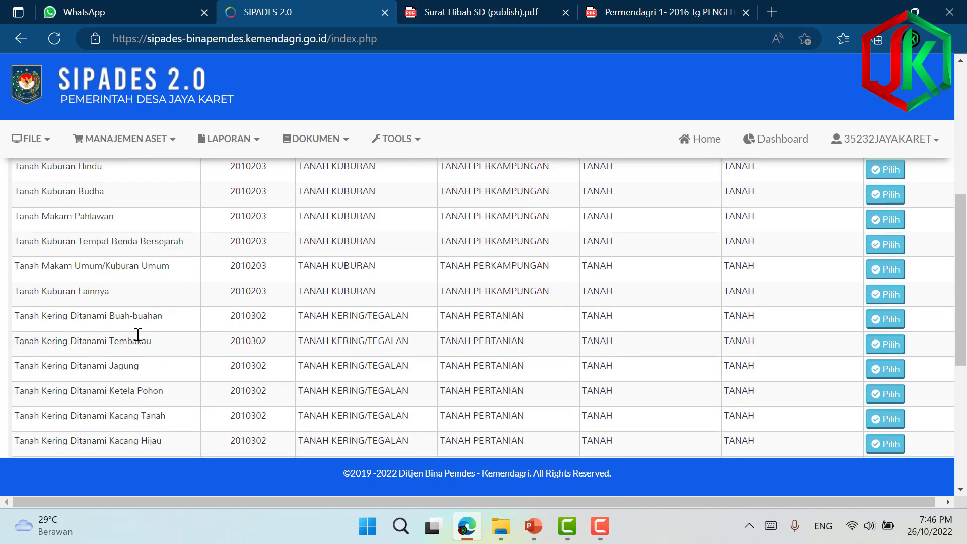
pyautogui.scroll(-1, 117, 340)
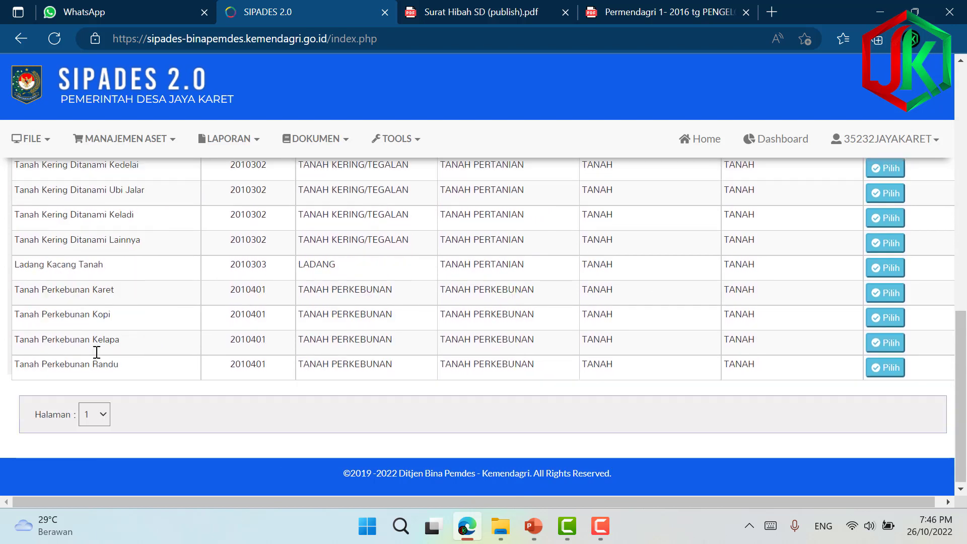
pyautogui.click(103, 412)
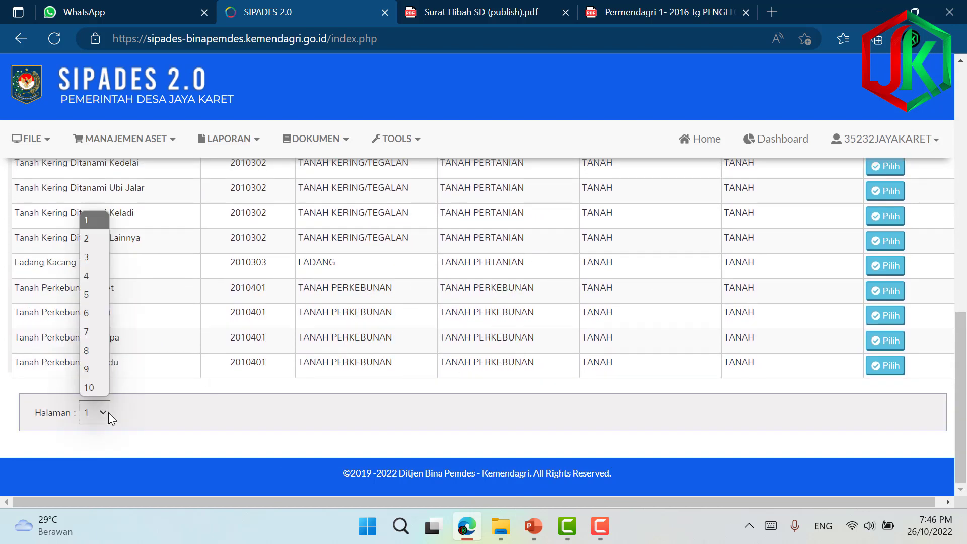
pyautogui.click(107, 241)
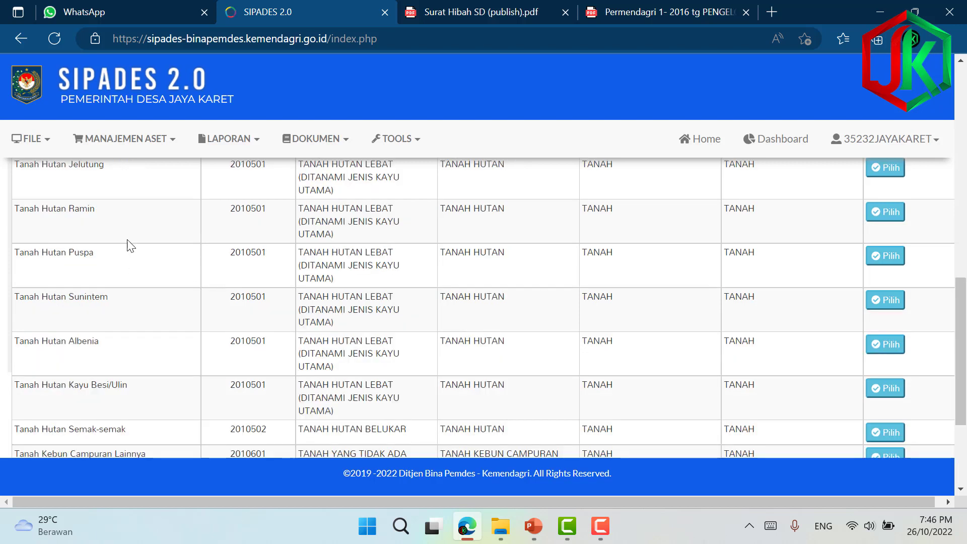
pyautogui.scroll(10, 132, 241)
pyautogui.scroll(-10, 134, 242)
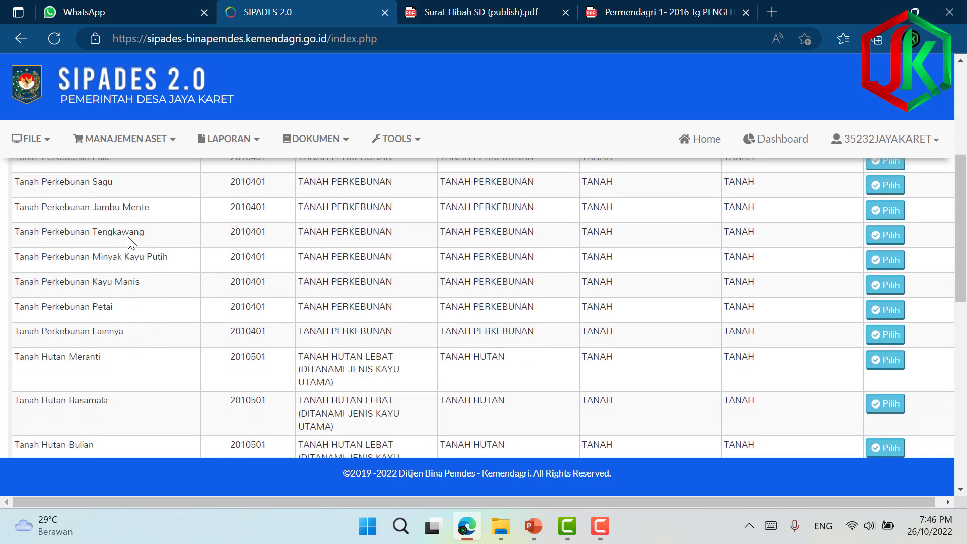
pyautogui.scroll(-2, 126, 249)
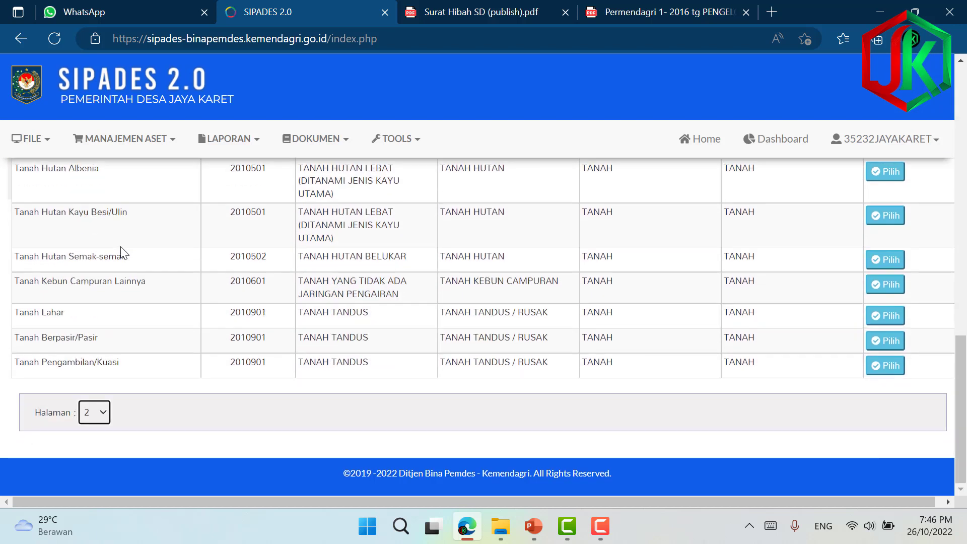
pyautogui.click(94, 412)
pyautogui.click(96, 258)
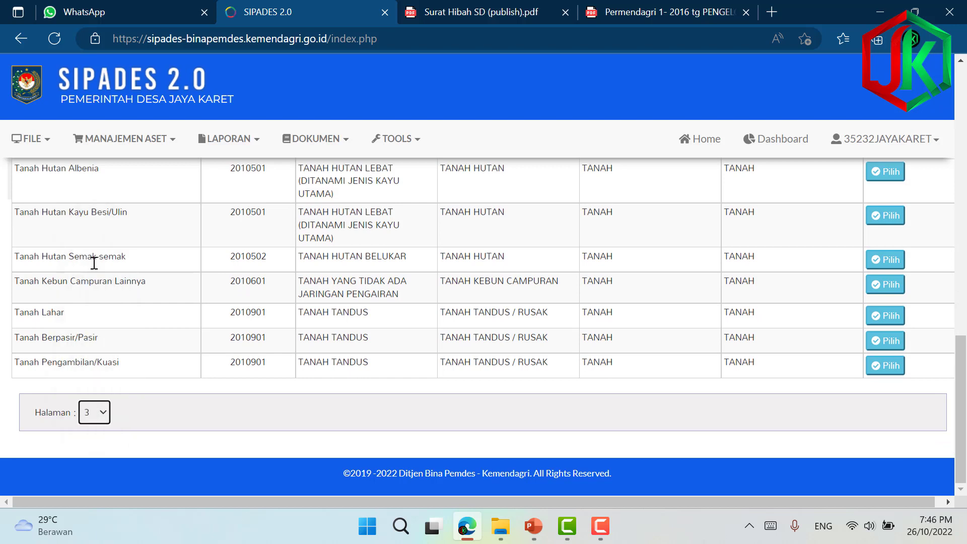
pyautogui.scroll(12, 166, 275)
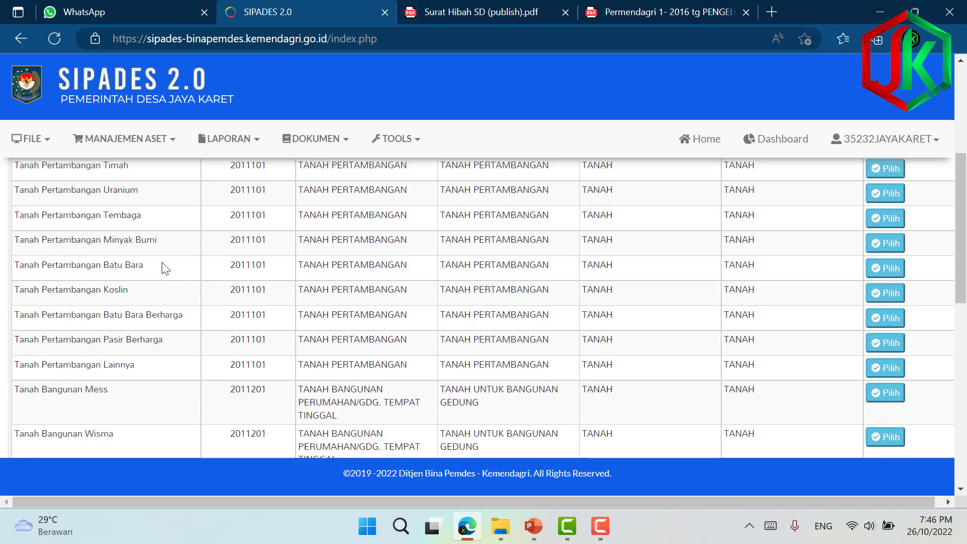
pyautogui.scroll(-10, 165, 269)
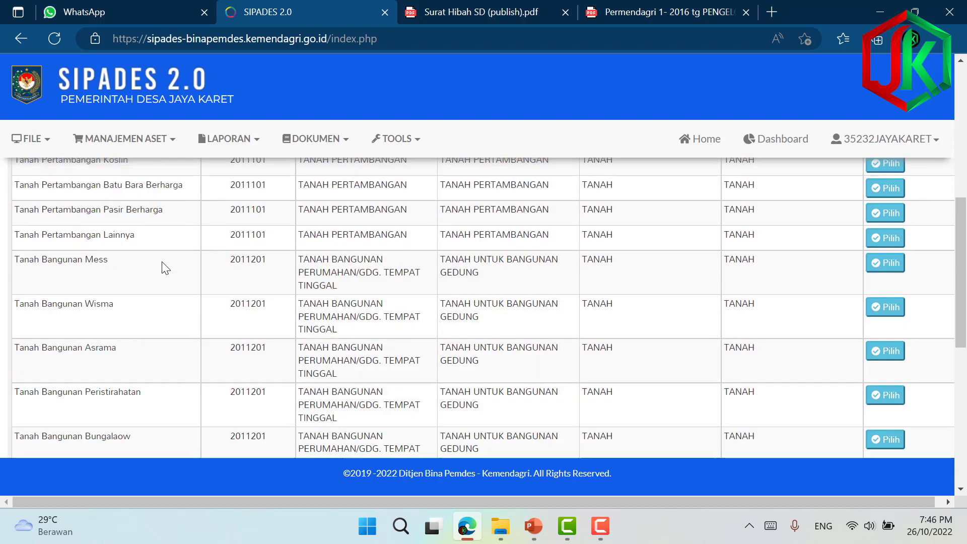
pyautogui.scroll(-7, 162, 269)
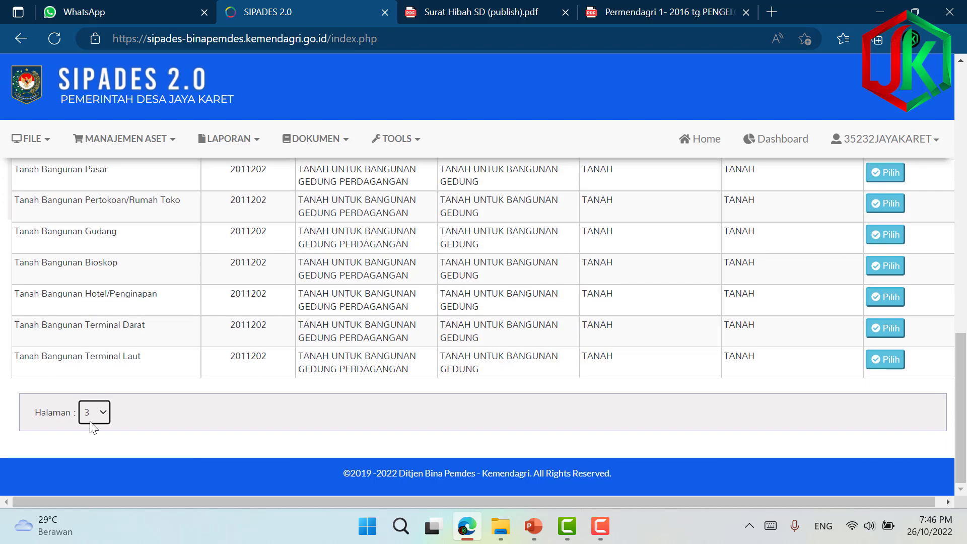
# Step: Go to result page 4 and choose Tanah Bangunan Sekolah, code 2011204, as the item code
pyautogui.click(100, 414)
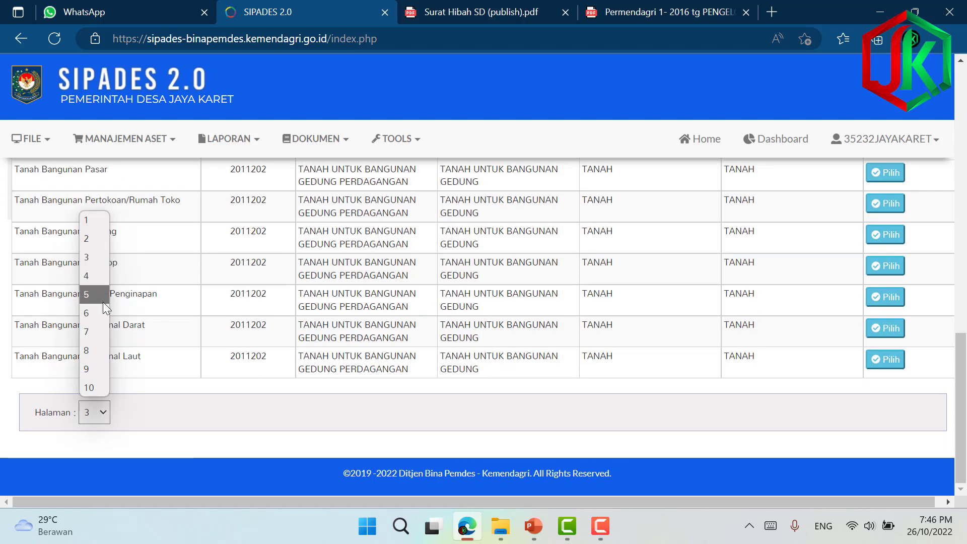
pyautogui.click(98, 276)
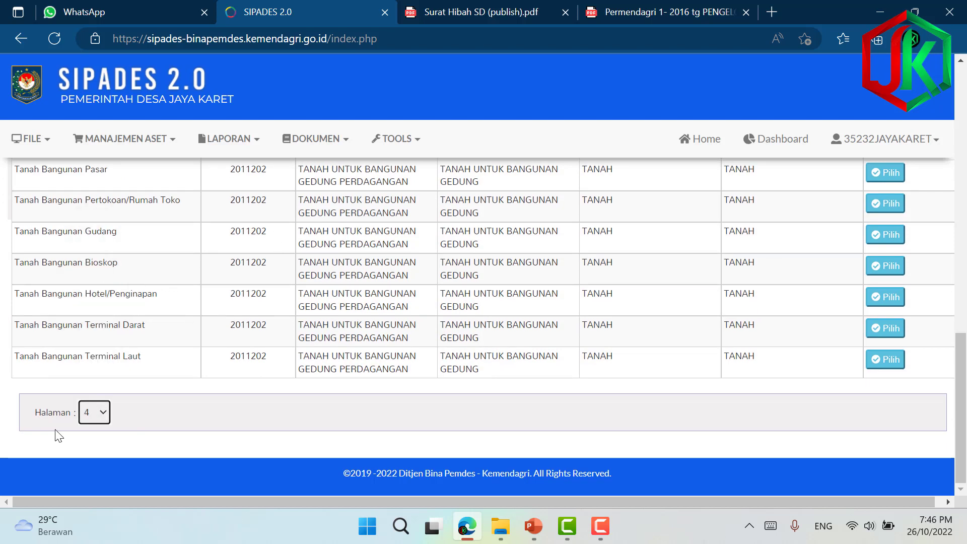
pyautogui.scroll(10, 138, 340)
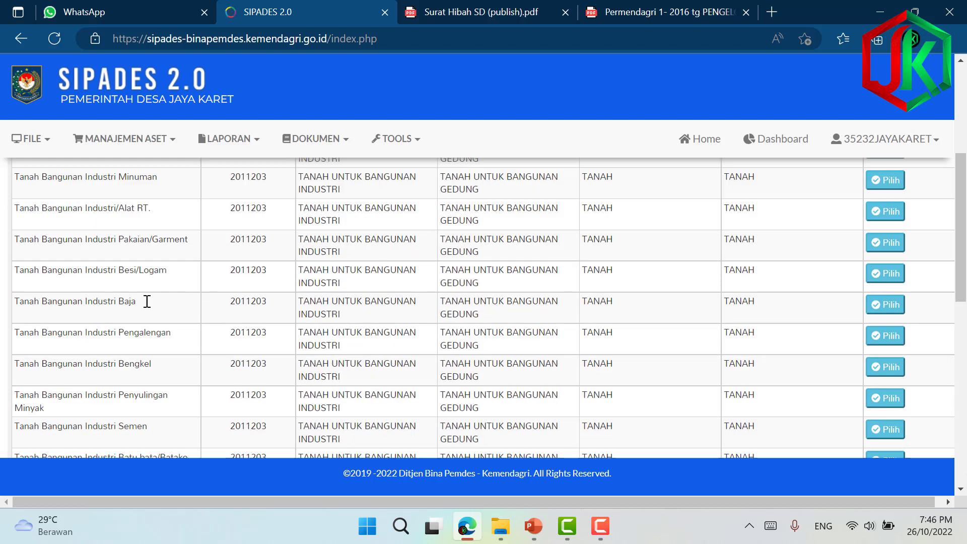
pyautogui.scroll(-5, 146, 301)
pyautogui.click(93, 416)
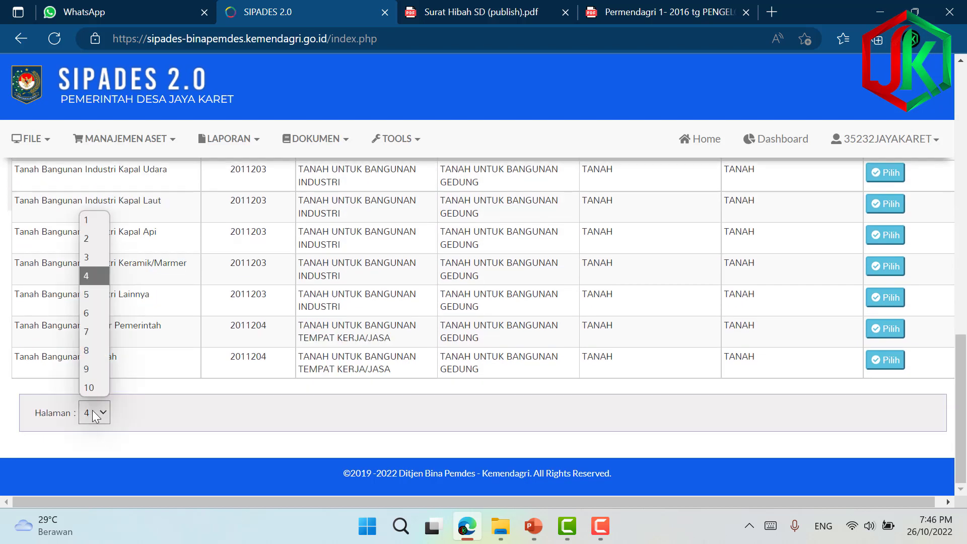
pyautogui.click(143, 318)
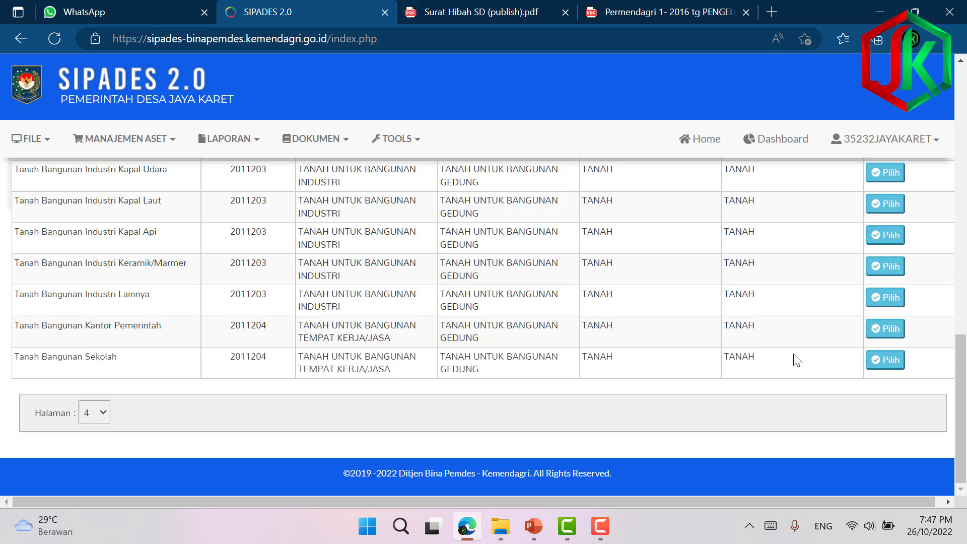
pyautogui.click(886, 365)
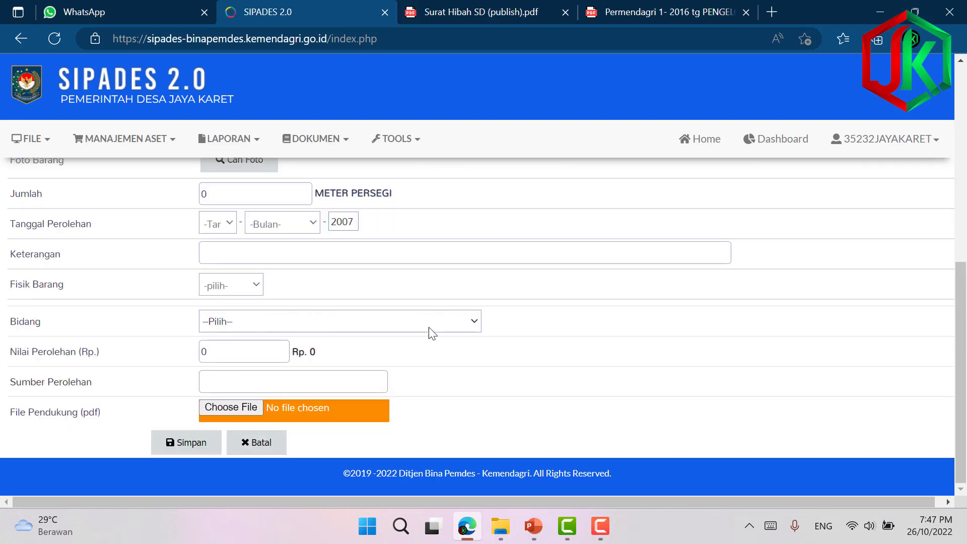
# Step: In Identitas/Spesifikasi Barang, describe the land as "Tanah hibah dari Saudara" plus the donor's name, then "untuk Keperluan Pembangunan SDN 1 Jaya Karet"
pyautogui.scroll(4, 300, 283)
pyautogui.scroll(3, 298, 281)
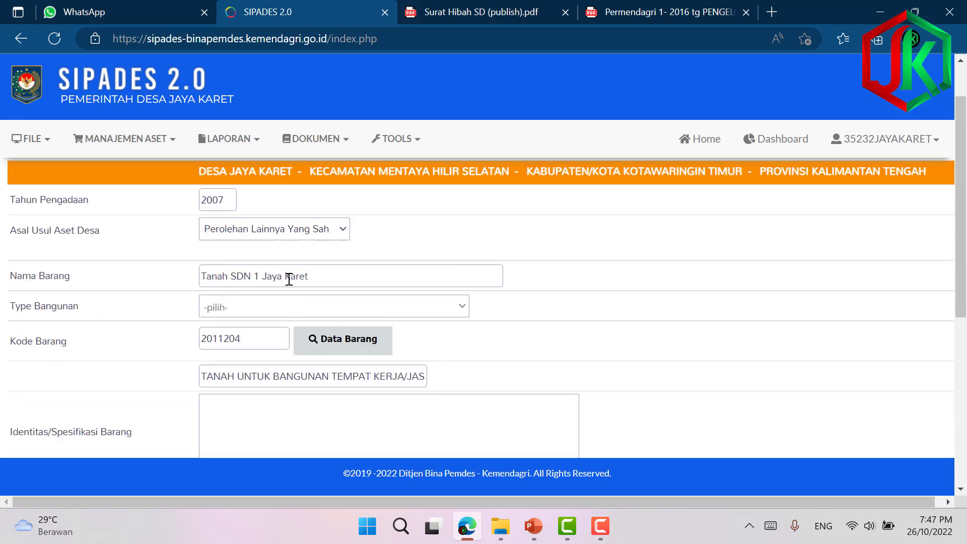
pyautogui.scroll(-3, 287, 279)
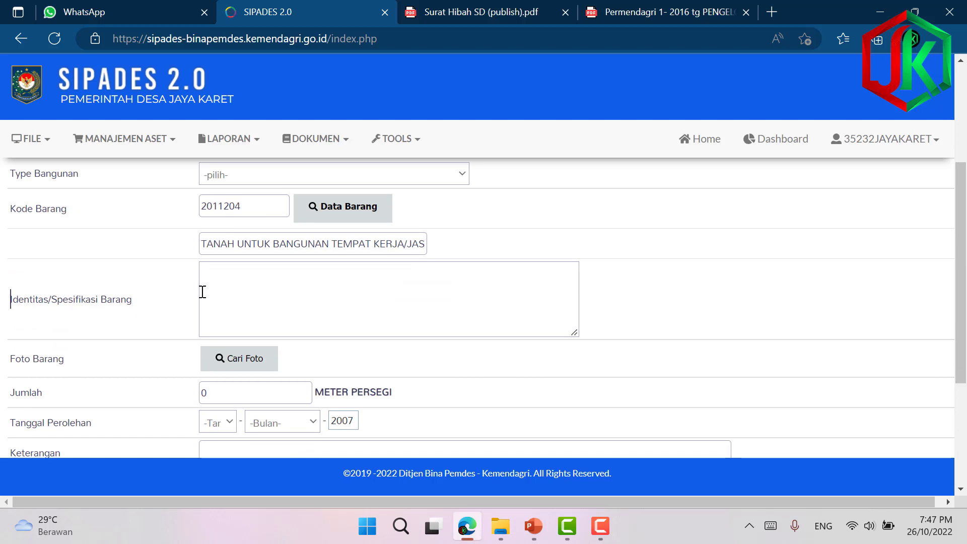
pyautogui.click(230, 274)
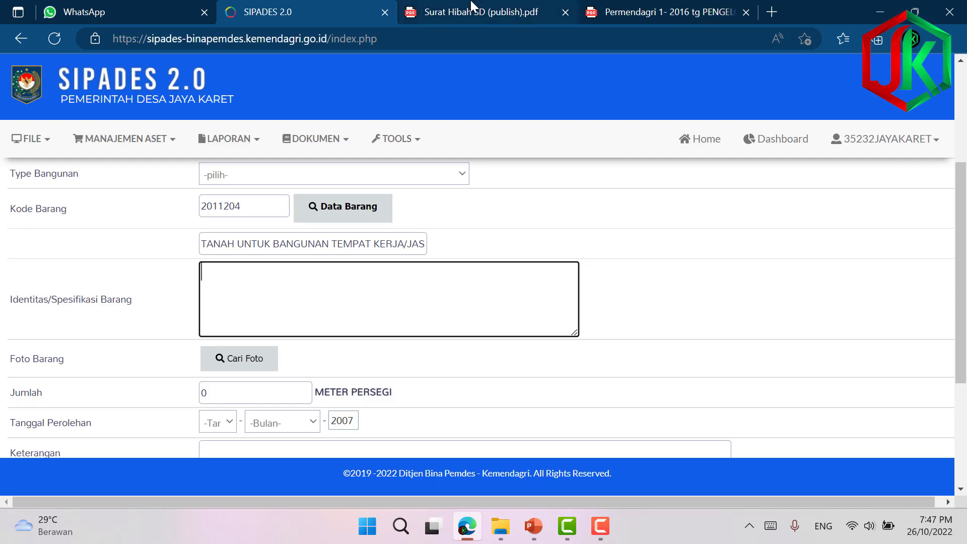
pyautogui.click(460, 19)
pyautogui.click(293, 20)
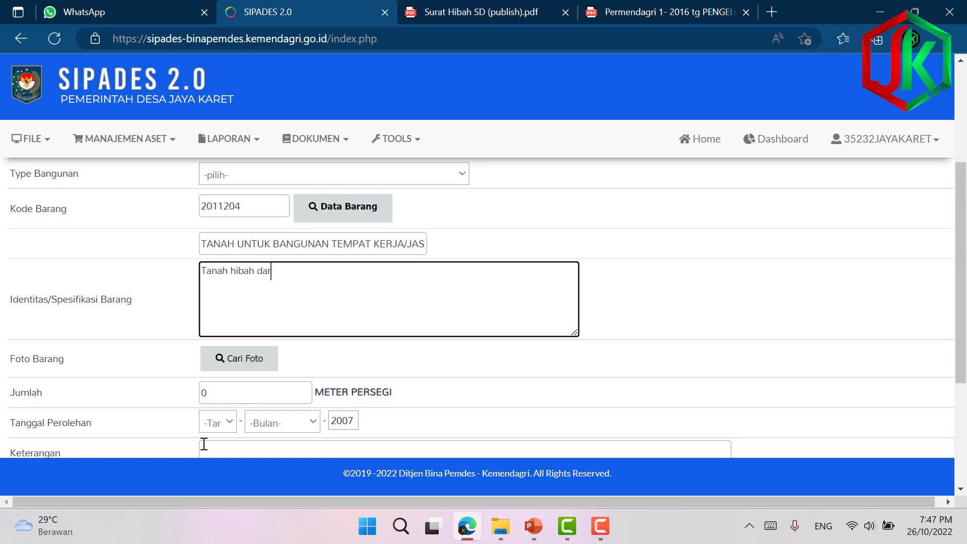
pyautogui.write('i Saudara H. Asran')
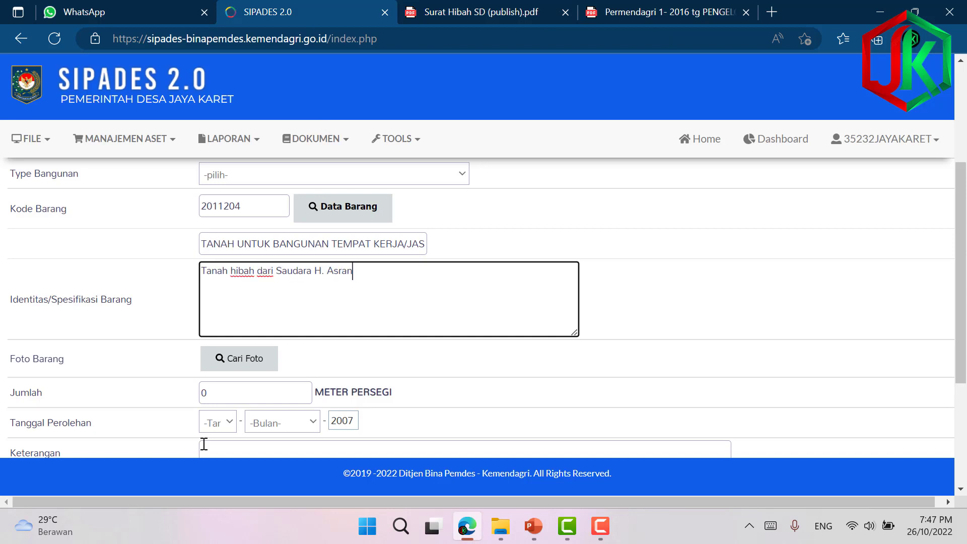
pyautogui.write('i untuk Keper')
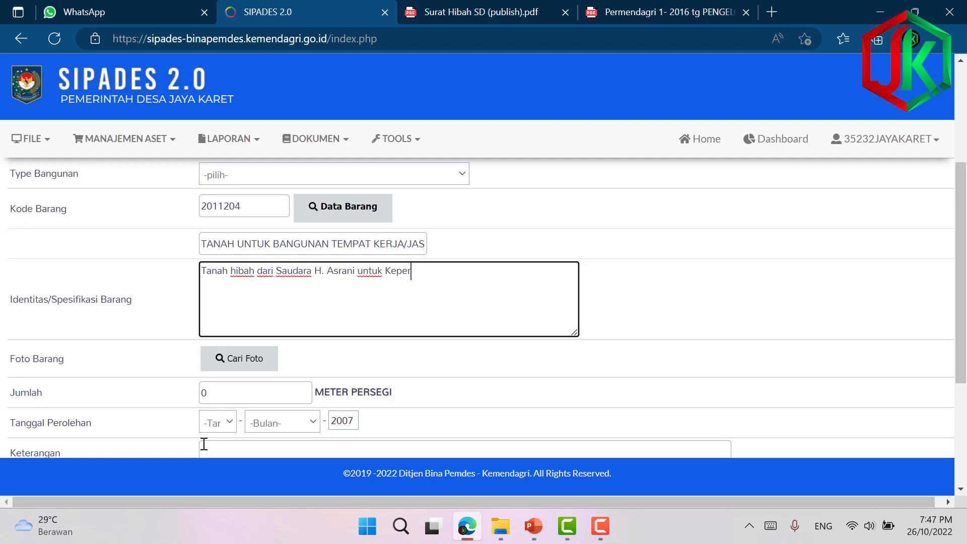
pyautogui.write('luan Pembangunan ')
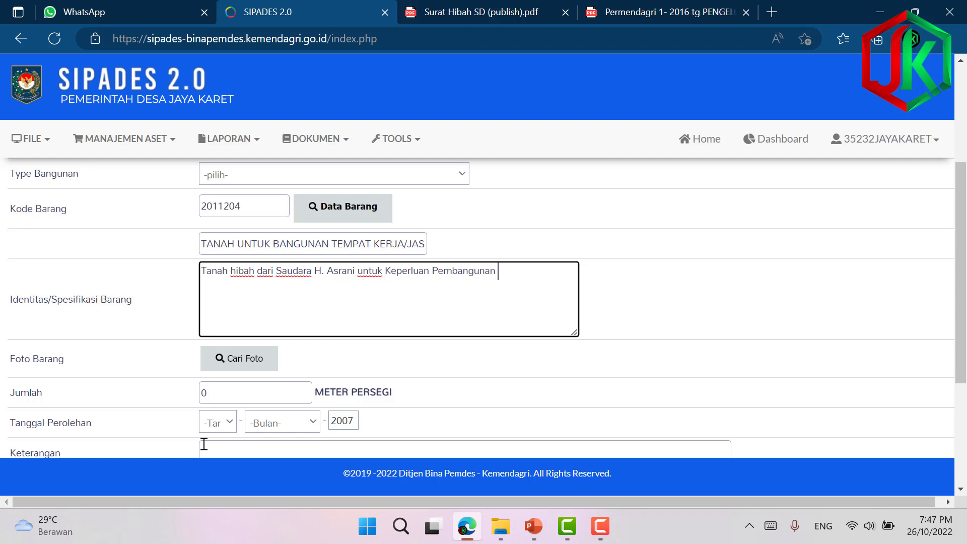
pyautogui.write('SDN 1 Jaya Karet')
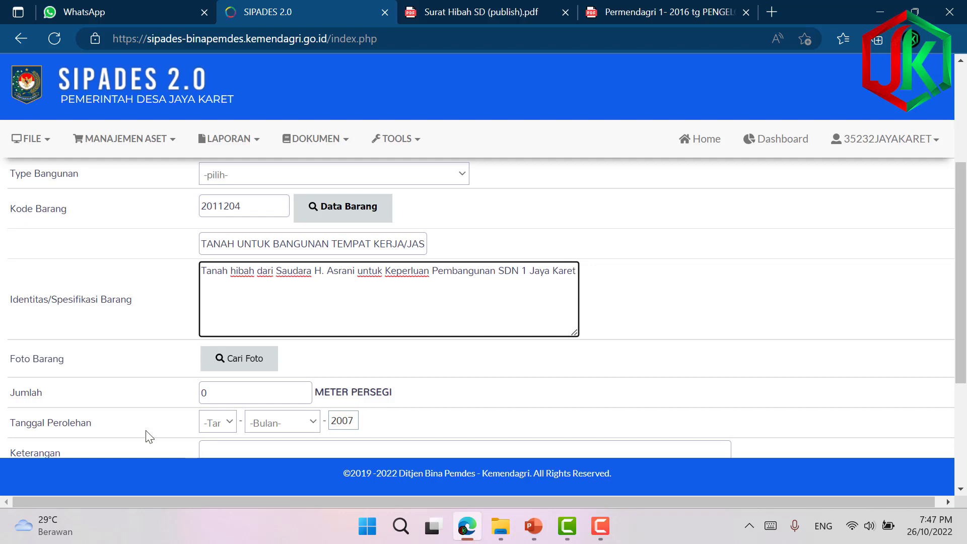
# Step: Check the land area in the Surat Hibah SD PDF and append ", tanah seluas 3.242,75 m3" to the item specification in SIPADES
pyautogui.scroll(-4, 453, 308)
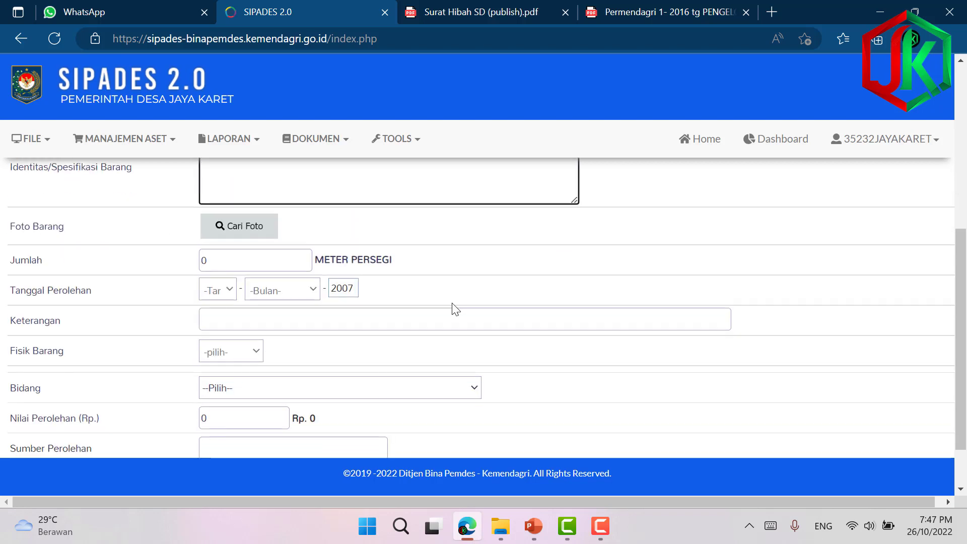
pyautogui.scroll(6, 451, 305)
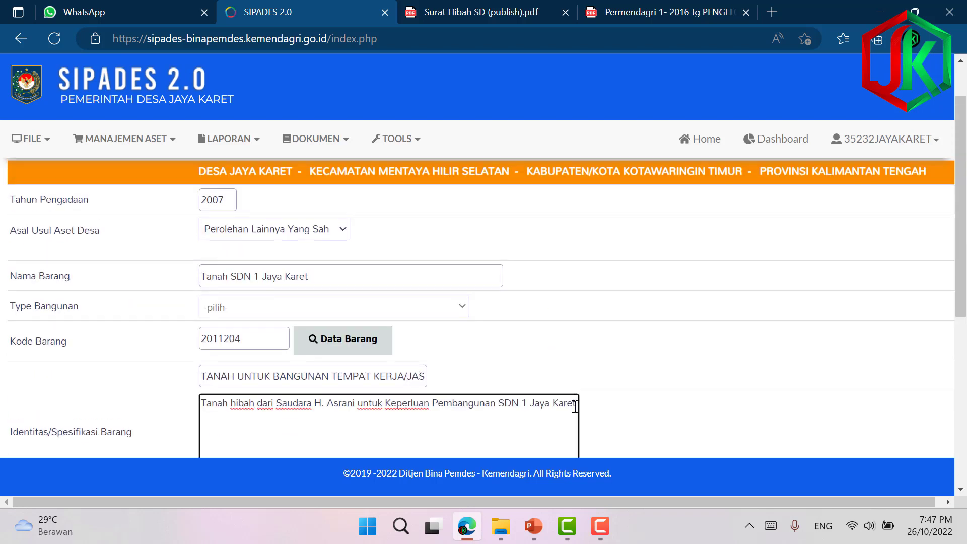
pyautogui.scroll(-3, 568, 397)
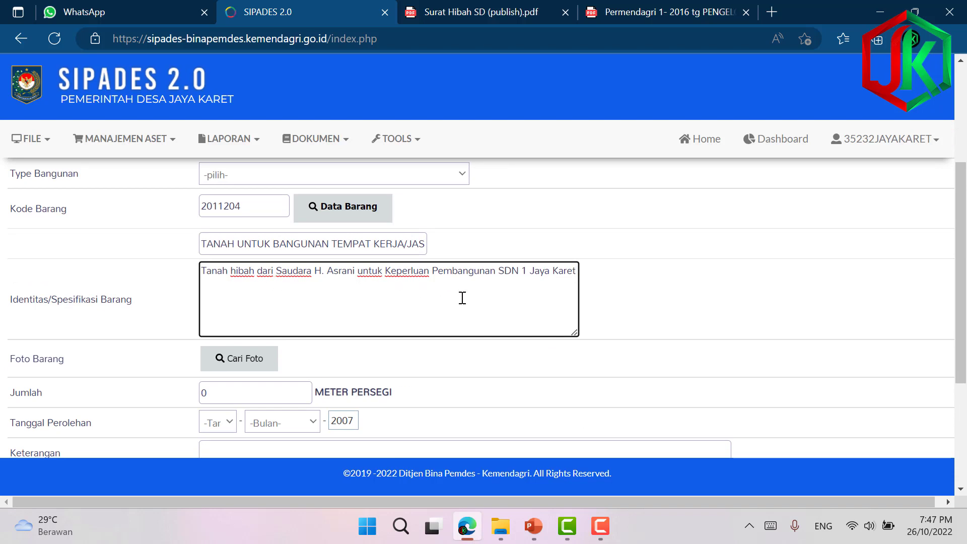
pyautogui.write(', tanah seluas')
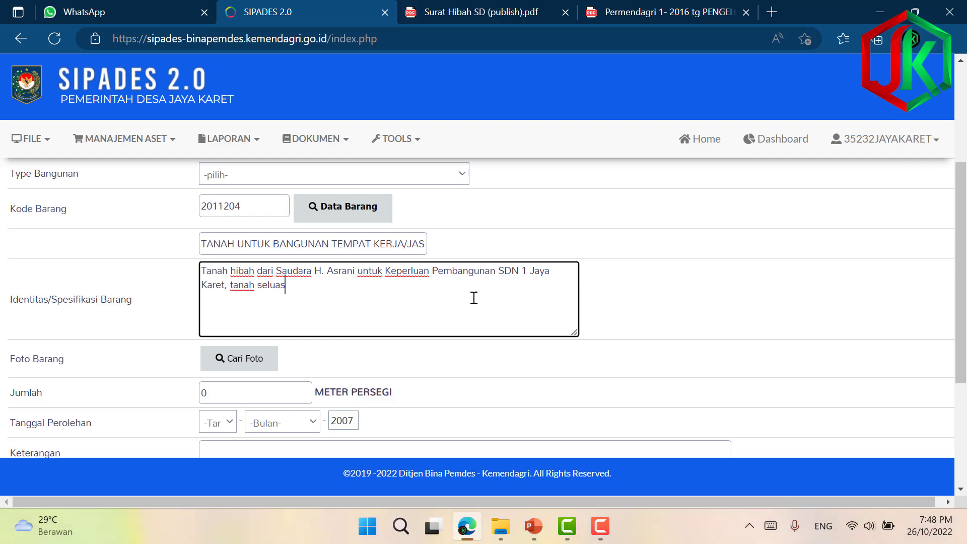
pyautogui.click(504, 12)
pyautogui.scroll(-2, 398, 355)
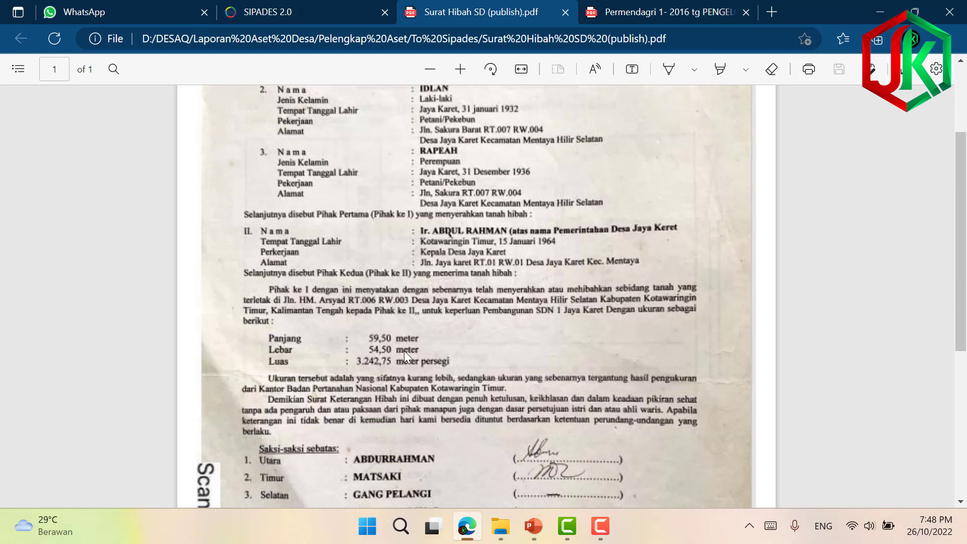
pyautogui.click(306, 11)
pyautogui.write('seluas 3.24')
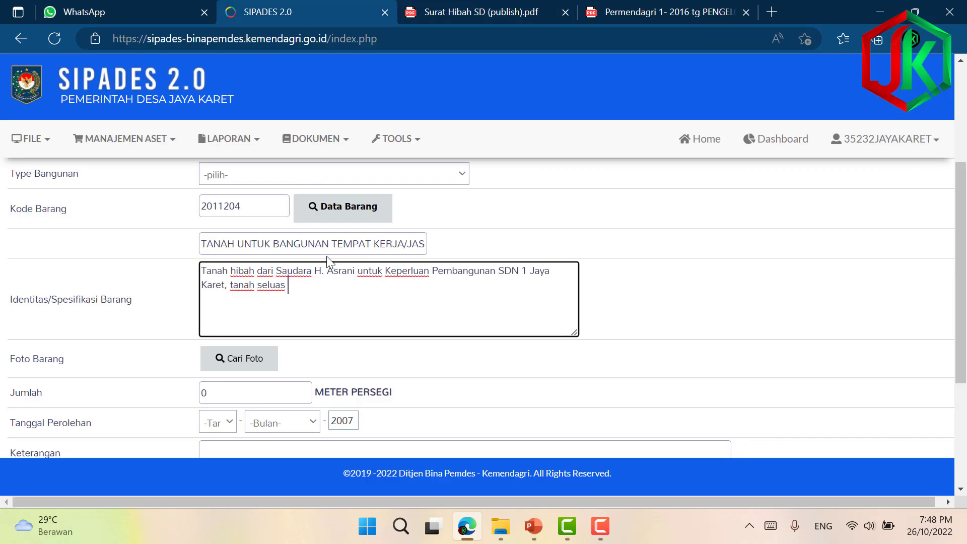
pyautogui.write('2,75 m32')
pyautogui.scroll(-3, 297, 356)
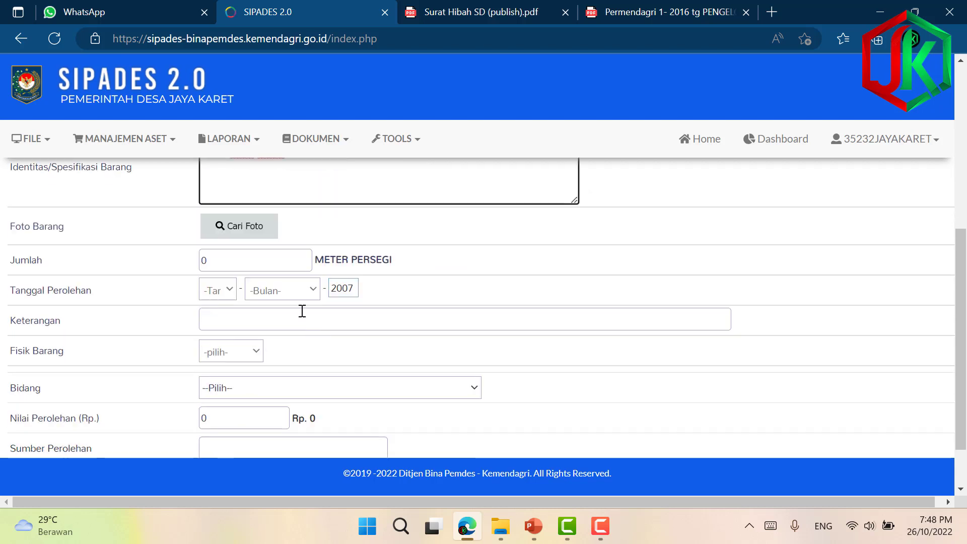
pyautogui.scroll(3, 270, 263)
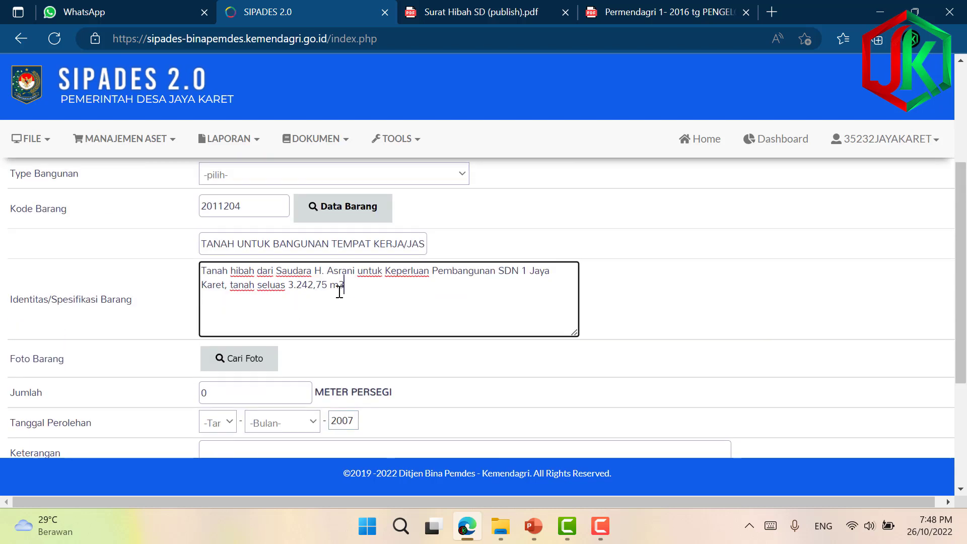
pyautogui.moveTo(345, 287); pyautogui.dragTo(289, 299)
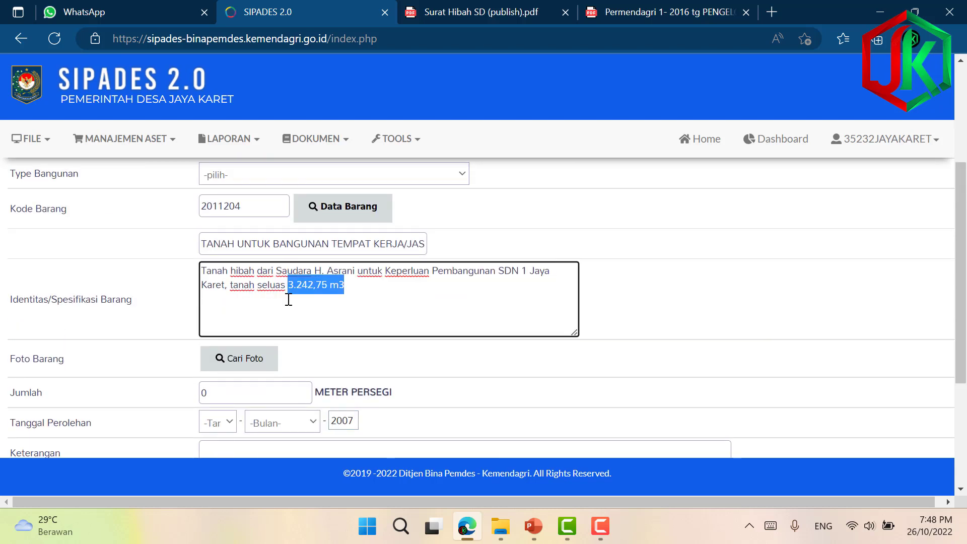
pyautogui.click(294, 301)
# Step: Start choosing the Foto Barang image and browse to the Foto folder inside DESAQ on TREASURES (D:)
pyautogui.scroll(-1, 245, 382)
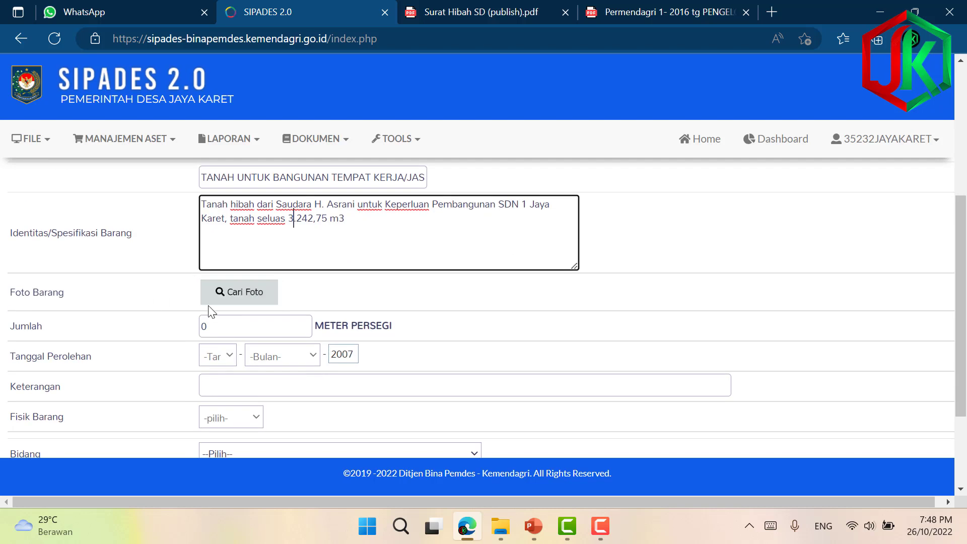
pyautogui.click(246, 297)
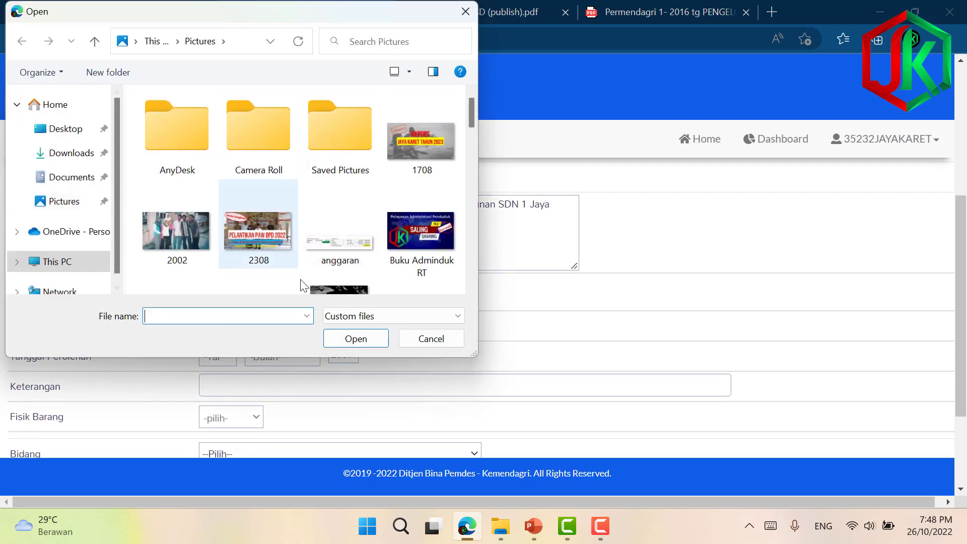
pyautogui.scroll(-3, 229, 207)
pyautogui.scroll(1, 227, 198)
pyautogui.scroll(-1, 103, 243)
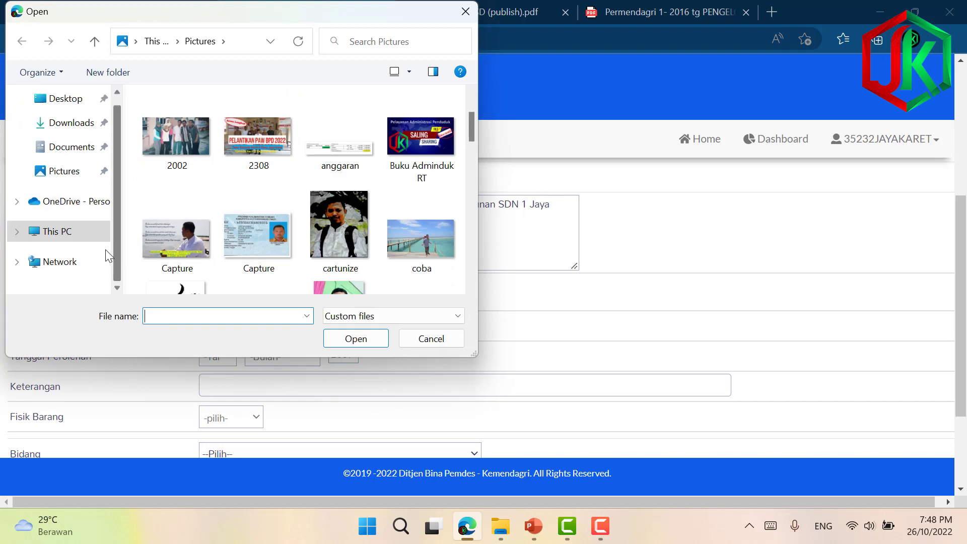
pyautogui.click(87, 232)
pyautogui.scroll(-3, 204, 201)
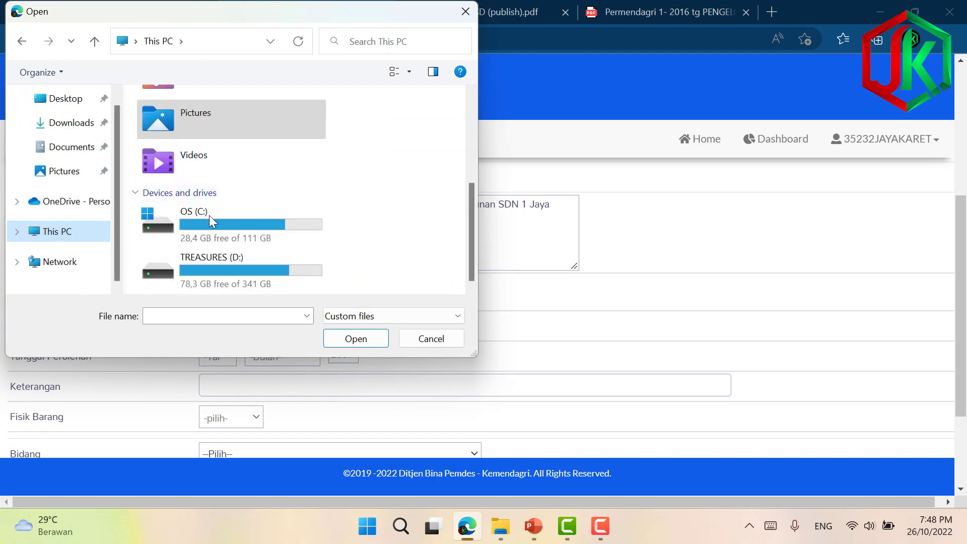
pyautogui.doubleClick(217, 266)
pyautogui.doubleClick(161, 121)
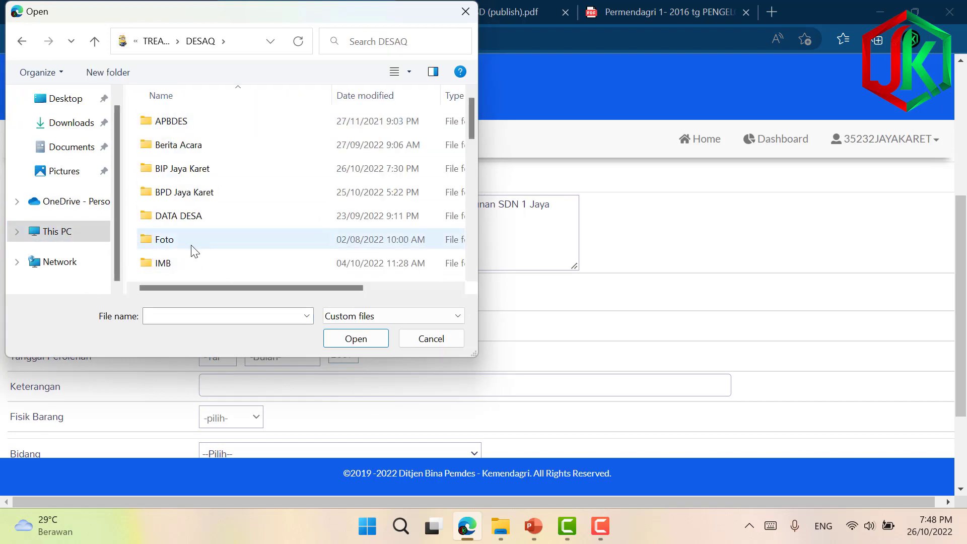
pyautogui.doubleClick(191, 241)
# Step: Attach the photo SDN 01 Jaya Karet 01 from the Rupabumi Desa folder as the item photo
pyautogui.scroll(-15, 233, 199)
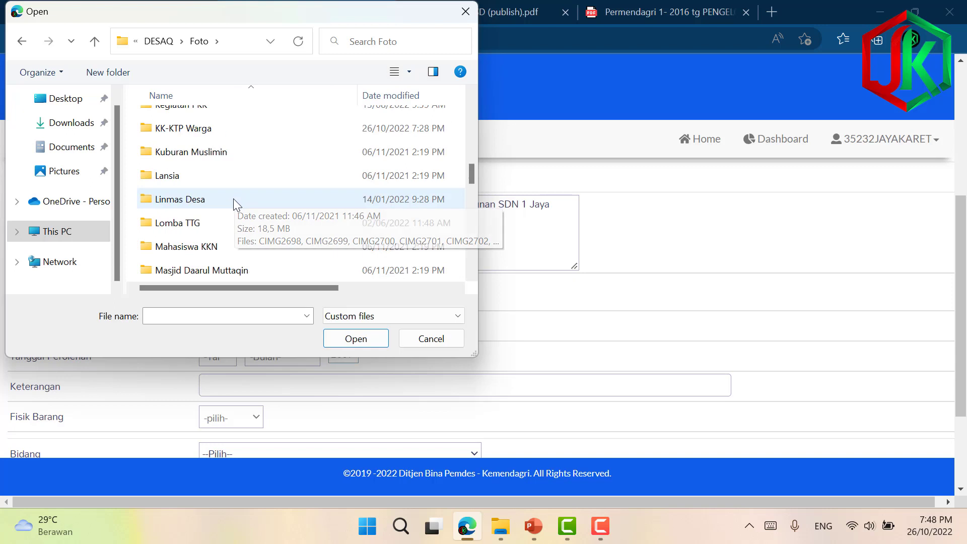
pyautogui.scroll(5, 211, 156)
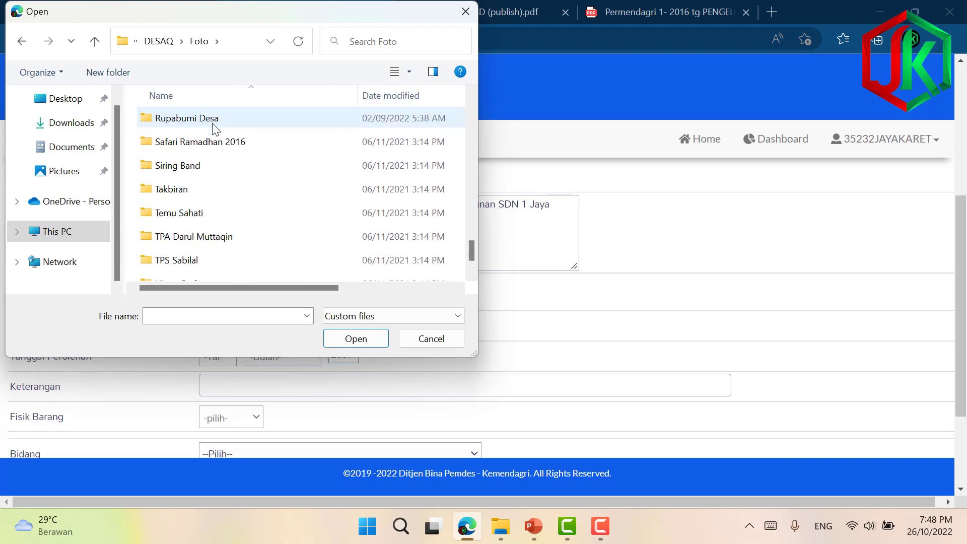
pyautogui.doubleClick(195, 189)
pyautogui.scroll(-10, 310, 161)
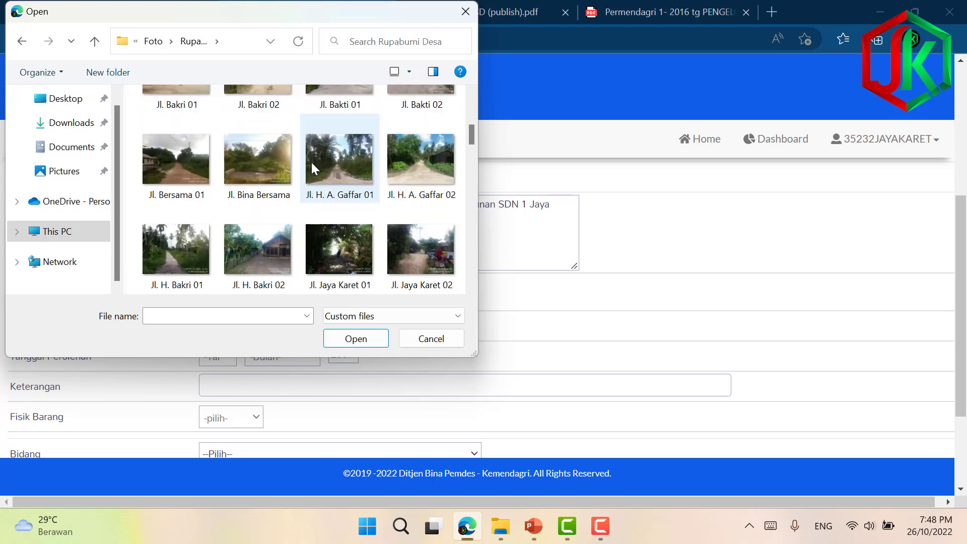
pyautogui.scroll(-10, 313, 173)
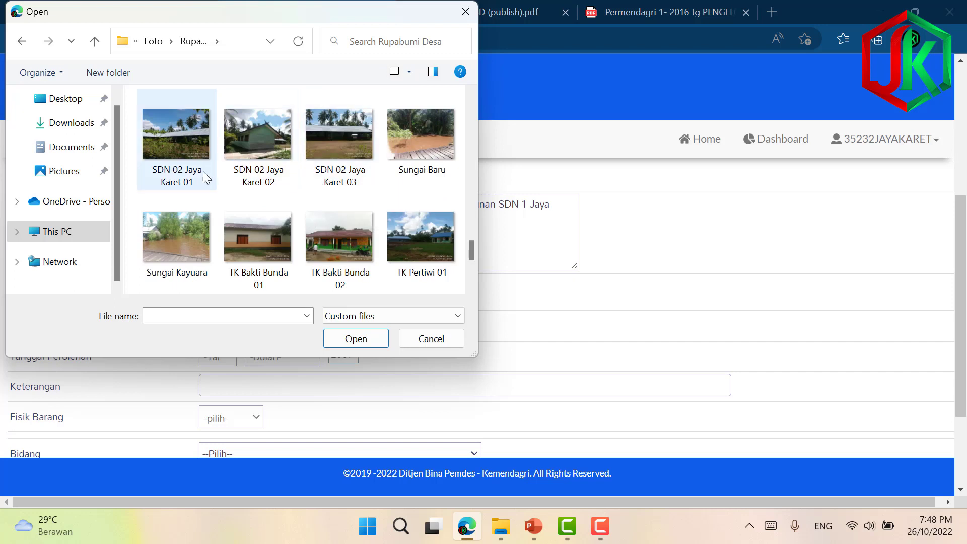
pyautogui.scroll(-2, 204, 174)
pyautogui.scroll(4, 205, 172)
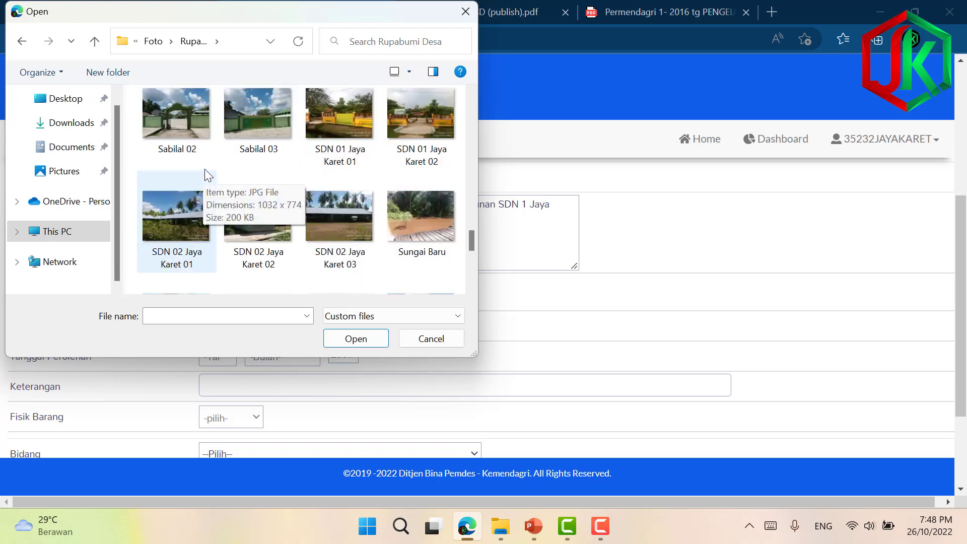
pyautogui.doubleClick(350, 137)
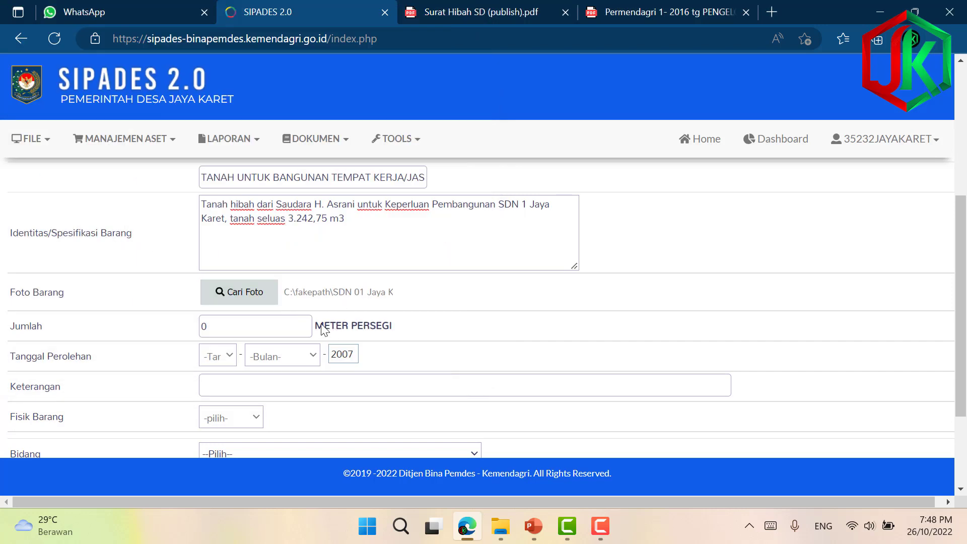
# Step: Set the land quantity (Jumlah) to 3242 square metres, following the area in the item specification
pyautogui.scroll(-1, 294, 330)
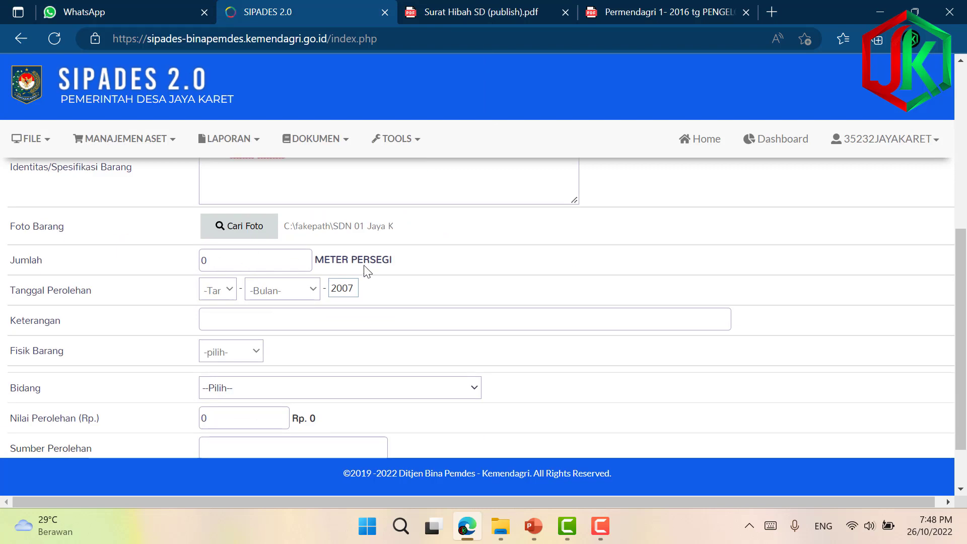
pyautogui.doubleClick(267, 267)
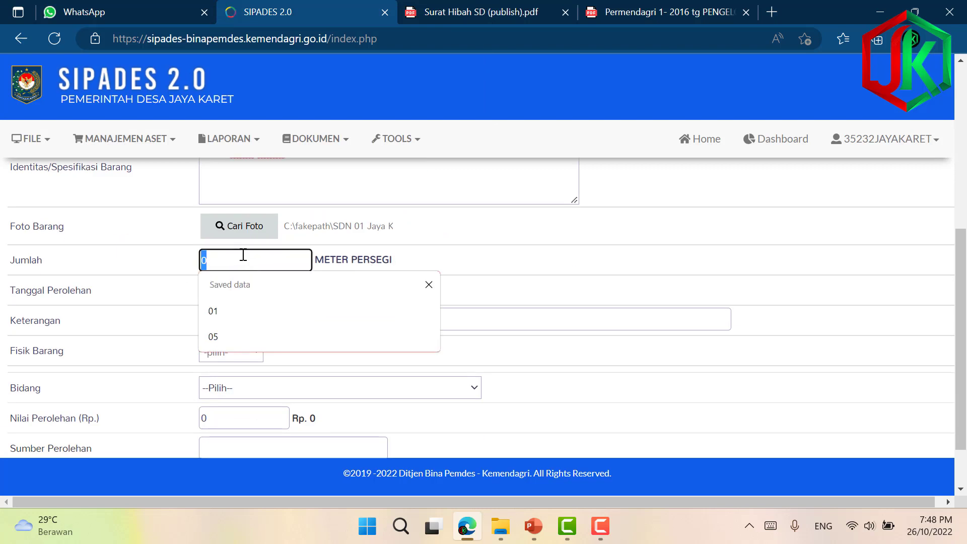
pyautogui.scroll(1, 247, 254)
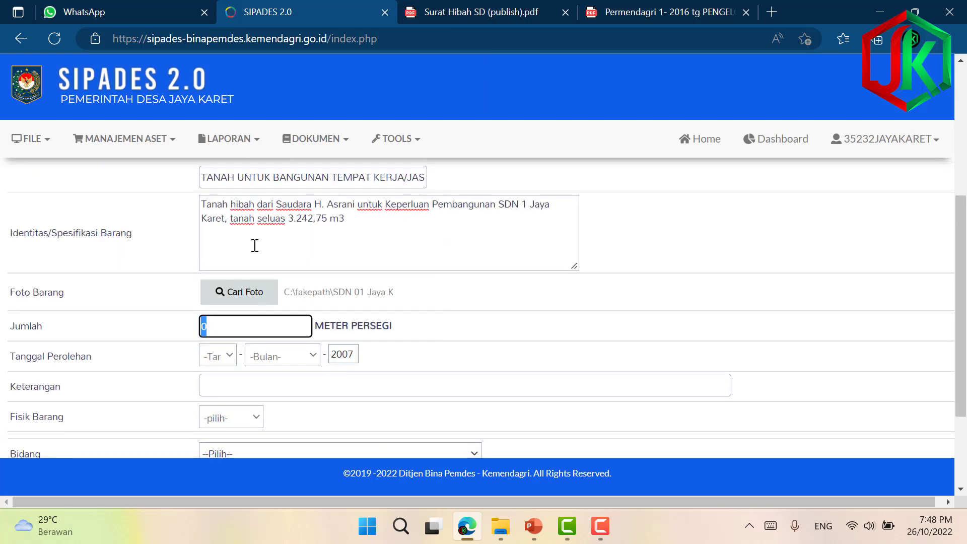
pyautogui.write('3242')
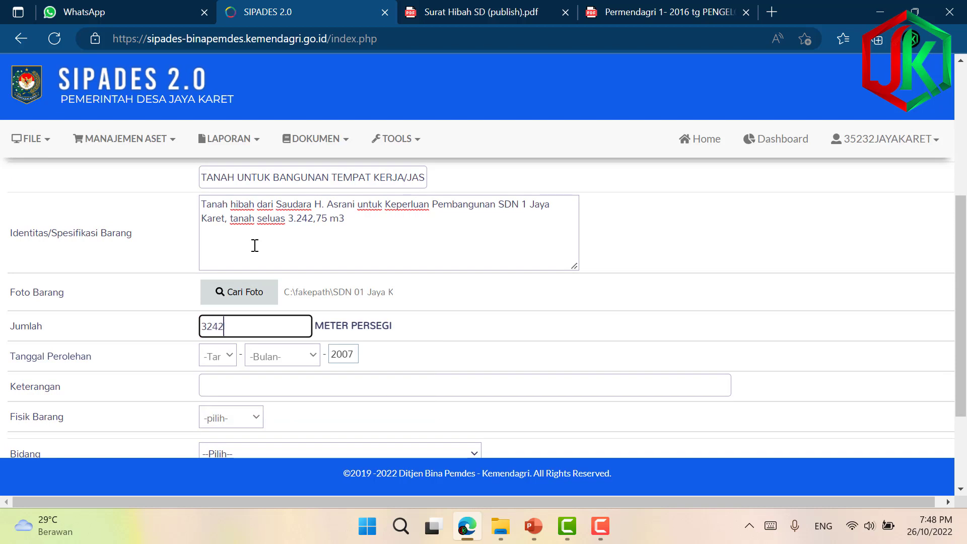
# Step: Check the signing date in the Surat Hibah SD PDF and set the acquisition day and month in SIPADES to 04 Juni
pyautogui.scroll(-1, 272, 322)
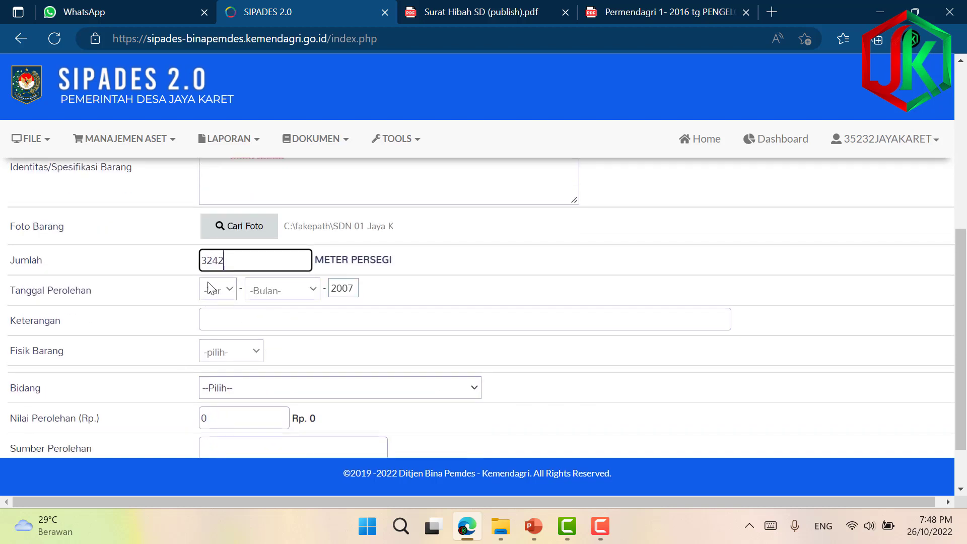
pyautogui.click(509, 13)
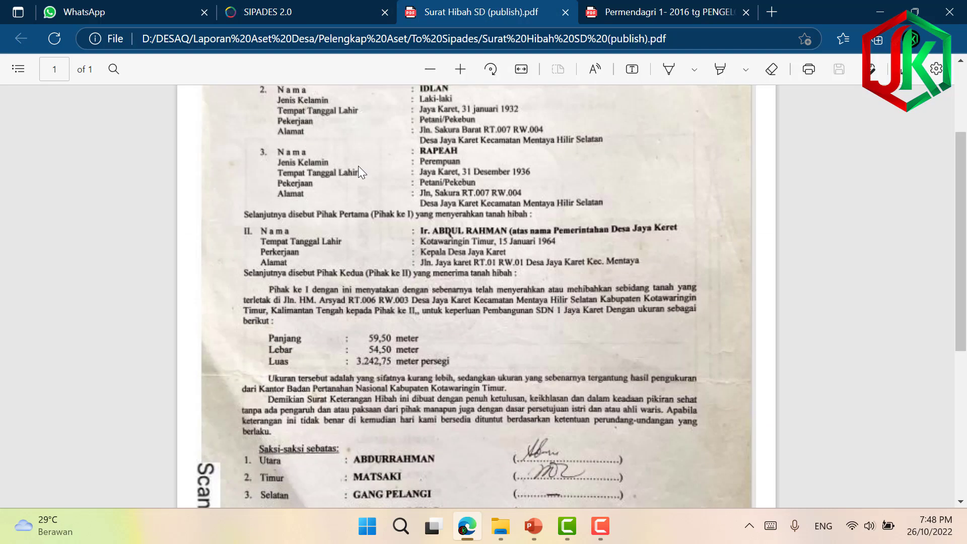
pyautogui.scroll(-6, 326, 348)
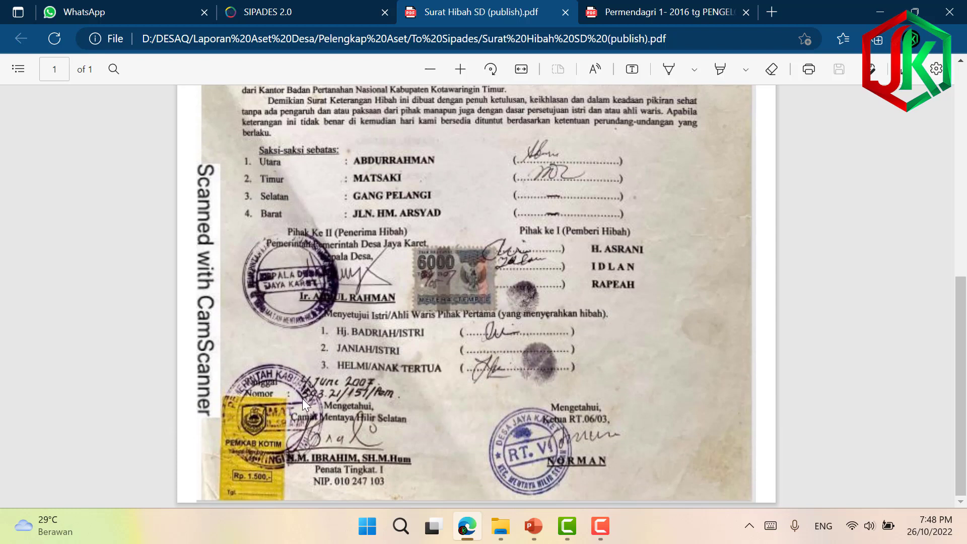
pyautogui.click(325, 13)
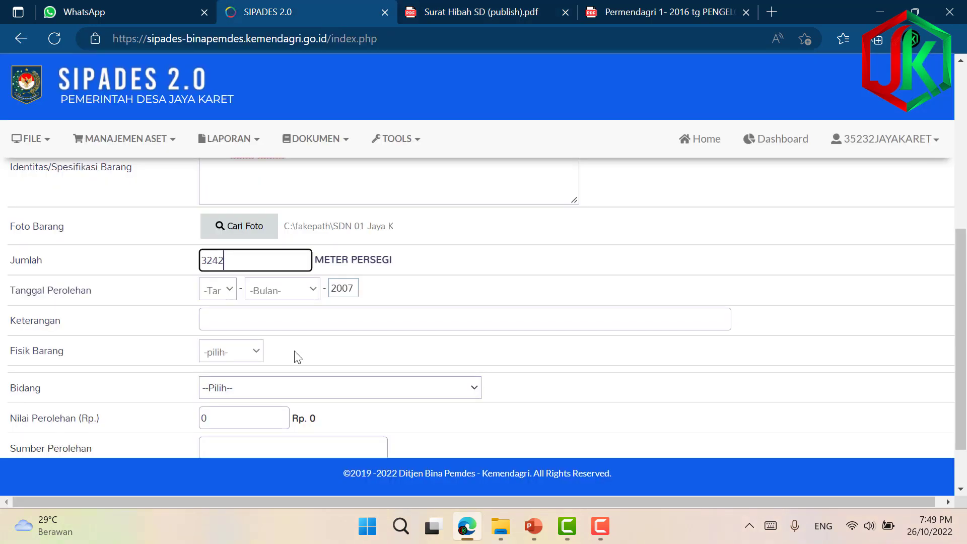
pyautogui.click(222, 291)
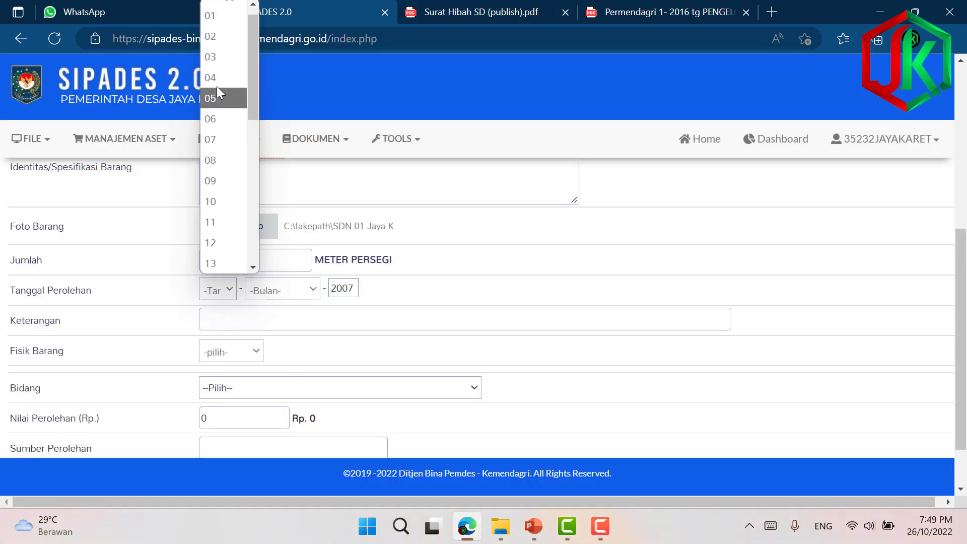
pyautogui.click(217, 89)
pyautogui.click(317, 293)
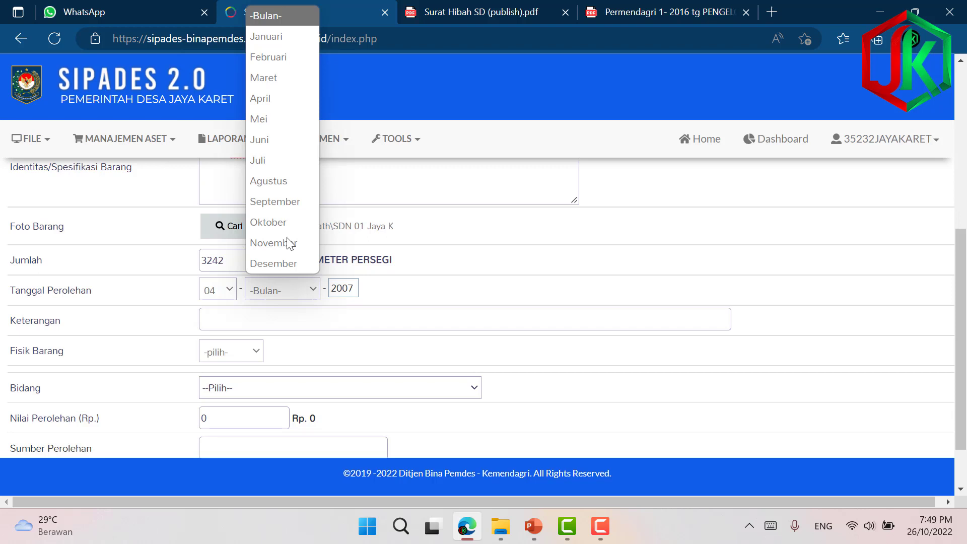
pyautogui.click(274, 139)
# Step: Fill in the Keterangan with "Tanah untuk SDN 1 Jaya Karet"
pyautogui.click(280, 323)
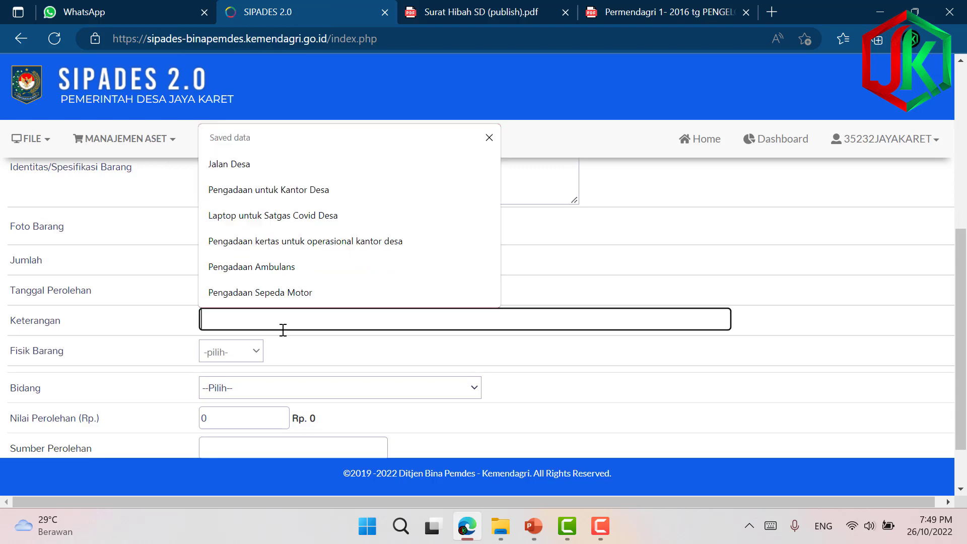
pyautogui.write('Tanah u')
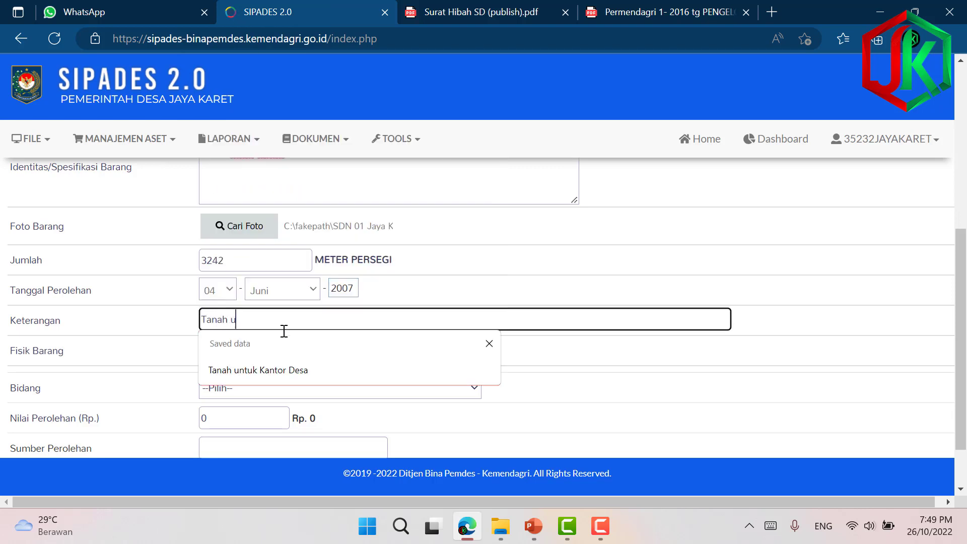
pyautogui.write('ntuk SDDN')
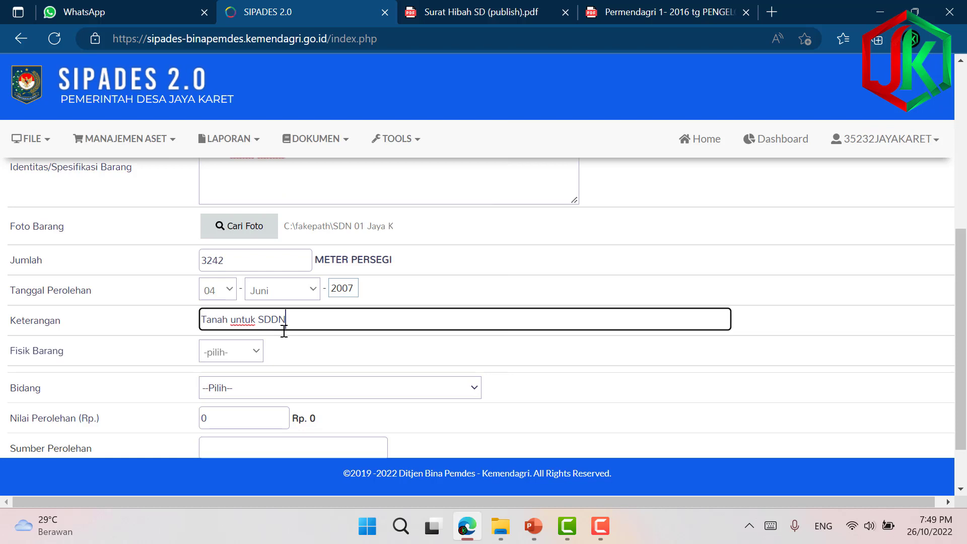
pyautogui.write(' 1 Jaya kar')
pyautogui.write(' Kare')
pyautogui.write('t')
# Step: Set Fisik Barang to Ada and Bidang to (02) Pelaksanaan Pembangunan Desa
pyautogui.click(257, 351)
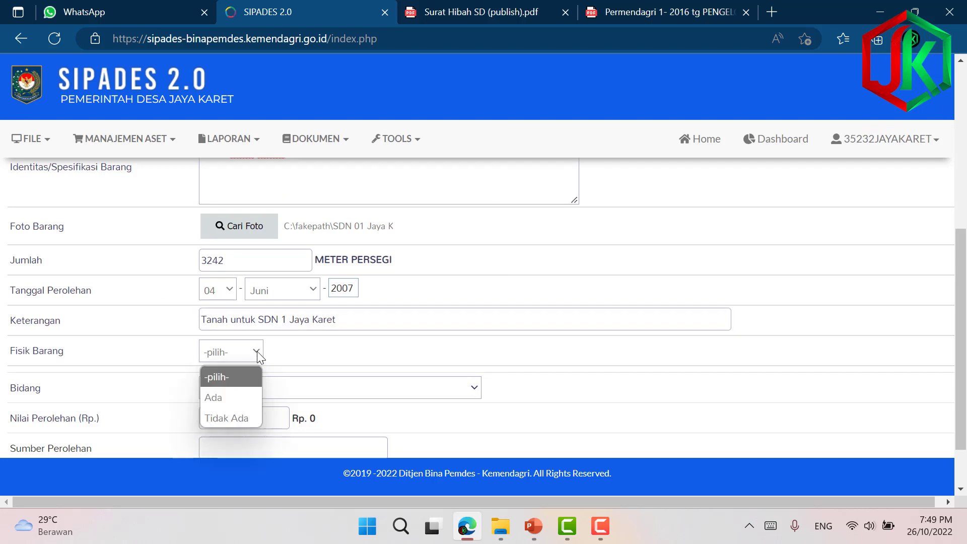
pyautogui.click(228, 398)
pyautogui.scroll(-2, 240, 402)
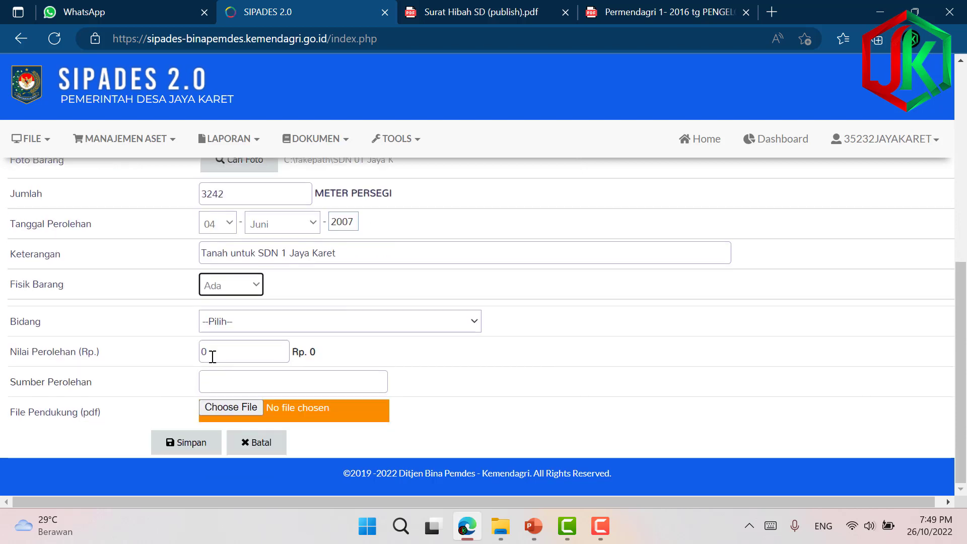
pyautogui.click(345, 321)
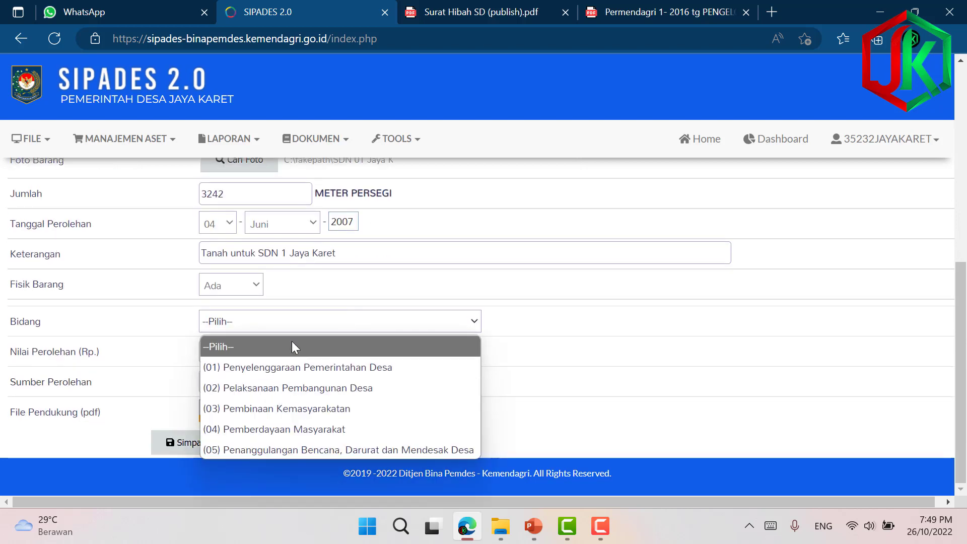
pyautogui.click(271, 389)
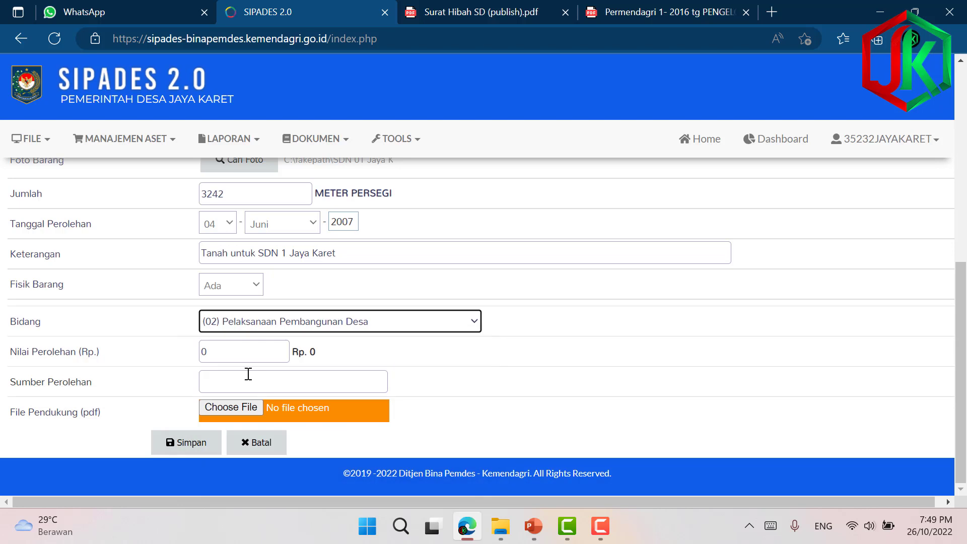
# Step: Review the procurement form entries and examine the Surat Hibah SD PDF for an acquisition value of the donated land
pyautogui.scroll(8, 259, 349)
pyautogui.scroll(3, 259, 352)
pyautogui.scroll(-1, 260, 348)
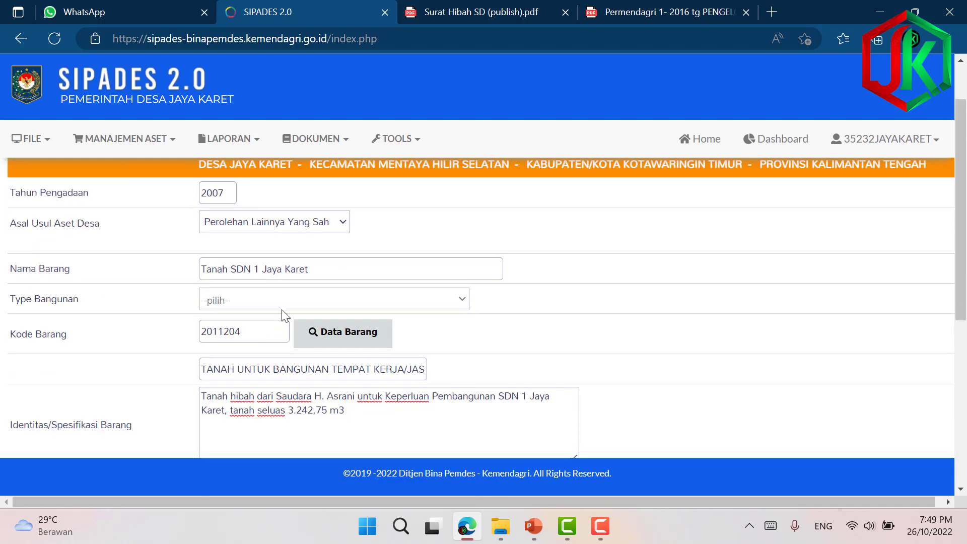
pyautogui.scroll(-5, 281, 316)
pyautogui.scroll(-1, 279, 314)
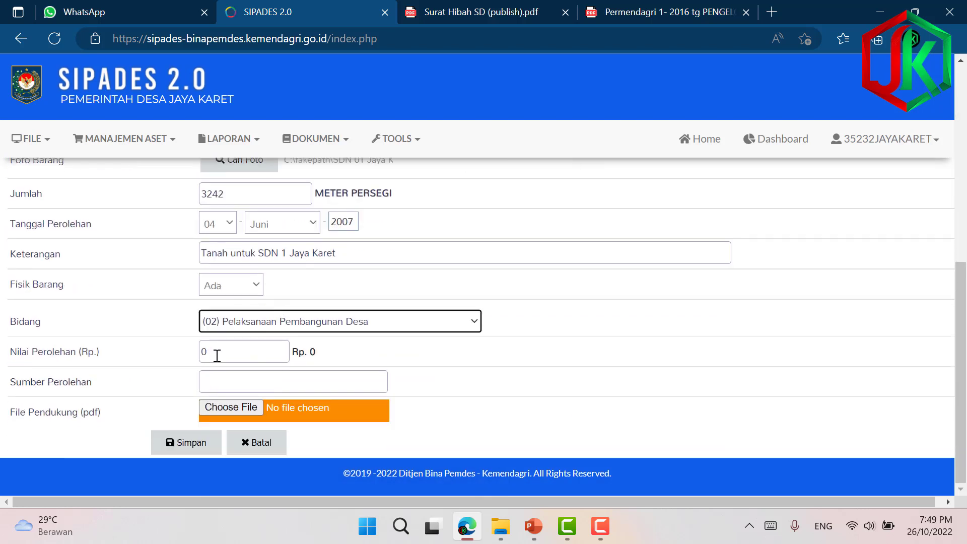
pyautogui.click(217, 355)
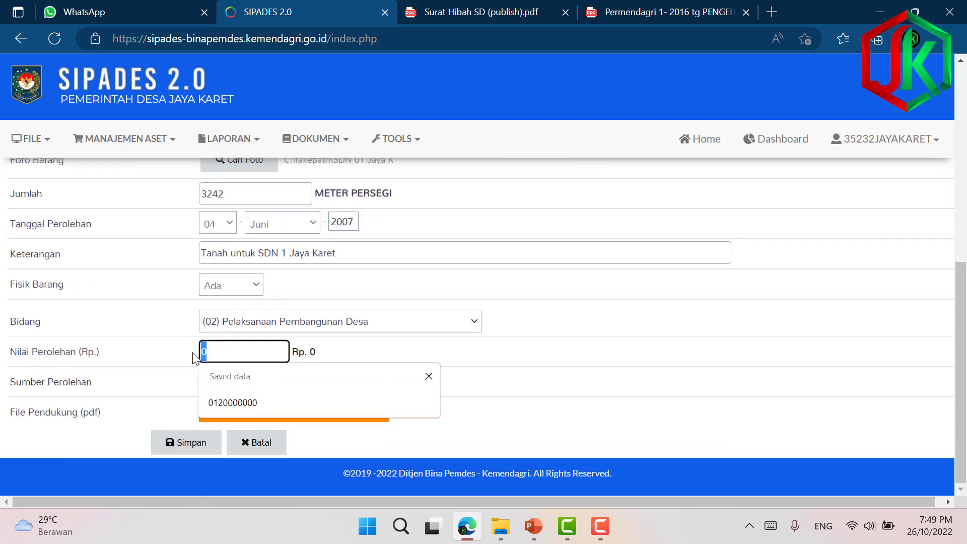
pyautogui.click(506, 6)
pyautogui.scroll(5, 462, 252)
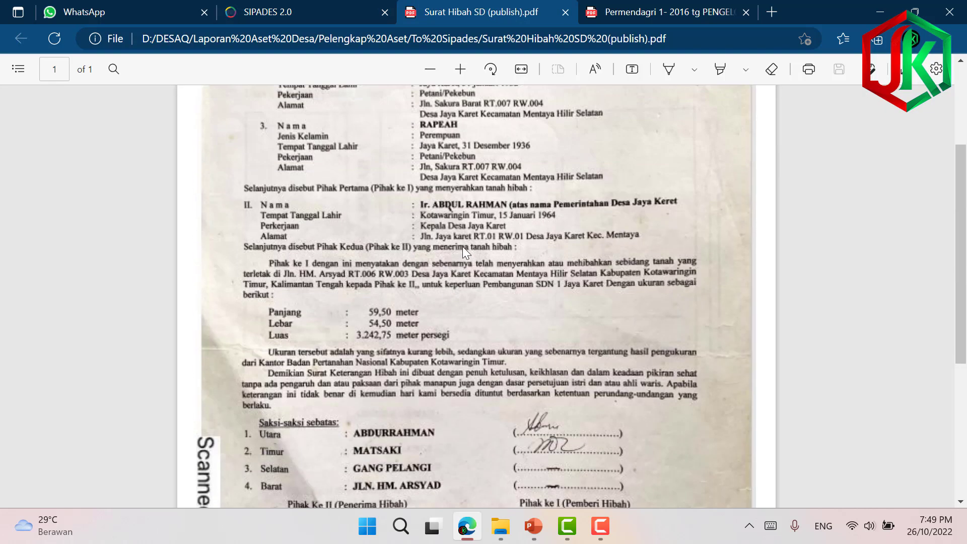
pyautogui.scroll(3, 462, 246)
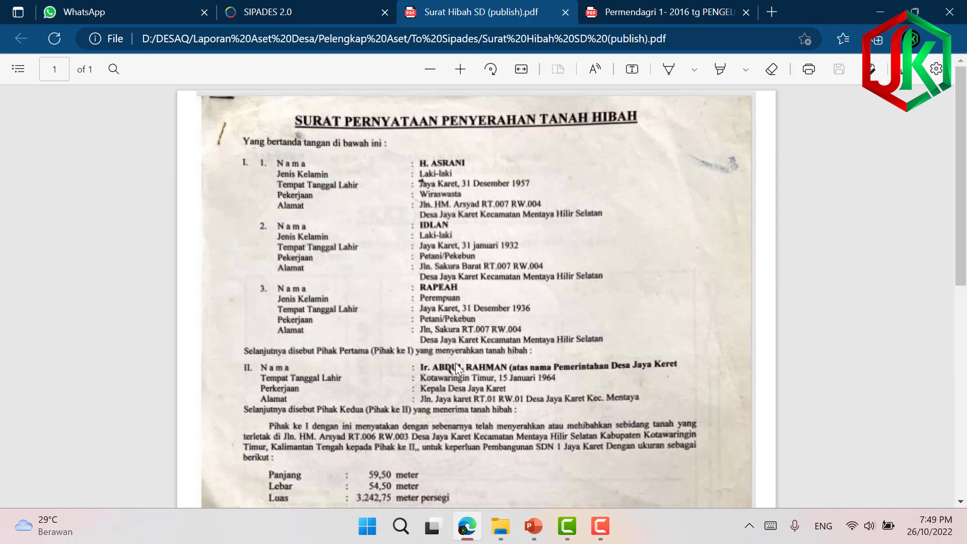
pyautogui.scroll(-3, 485, 341)
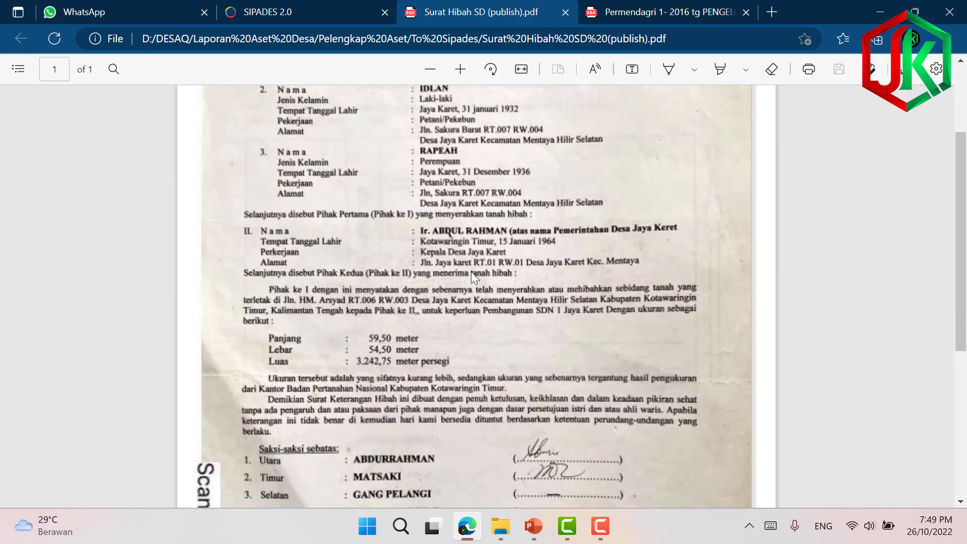
pyautogui.scroll(3, 517, 277)
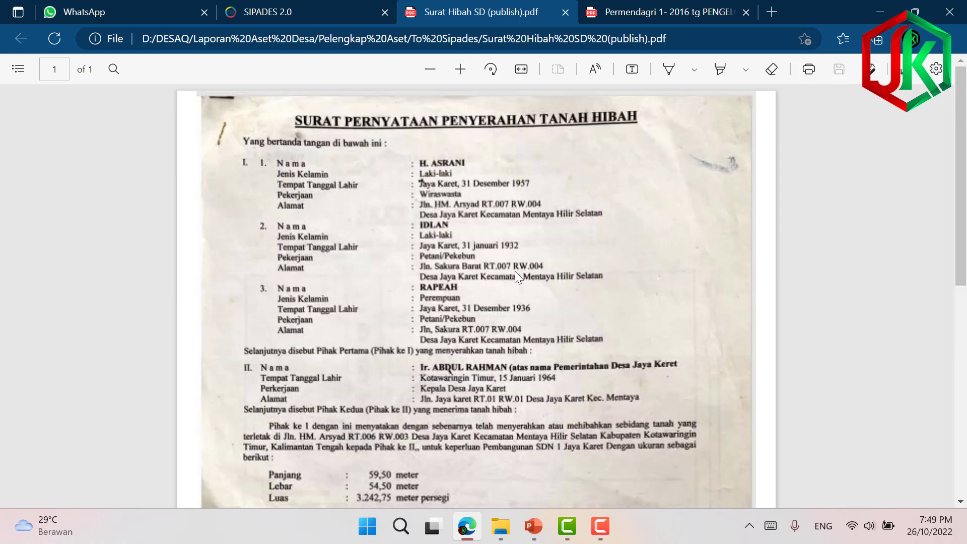
pyautogui.scroll(-5, 428, 226)
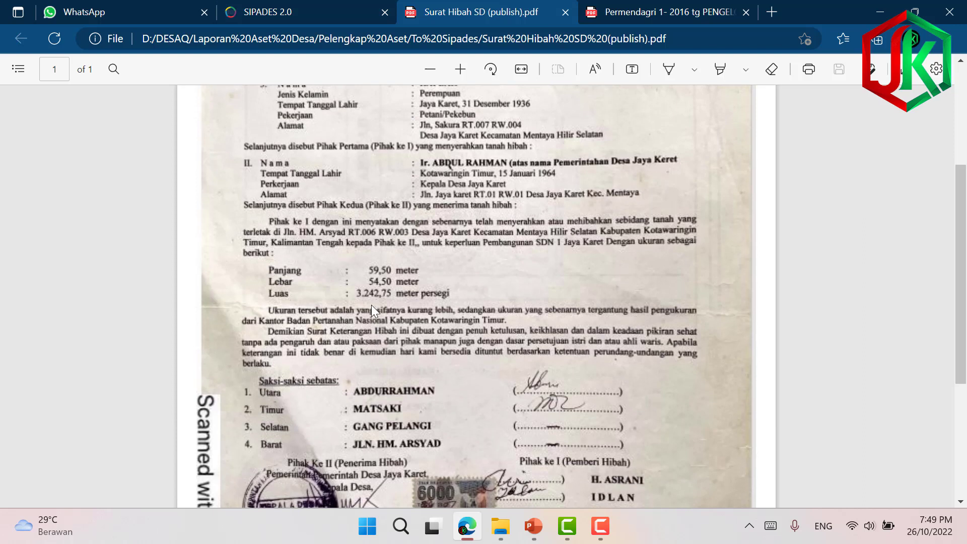
# Step: In the SIPADES form, set the Nilai Perolehan to 3000000 and the Sumber Perolehan to Hibah Masyarakat
pyautogui.click(311, 7)
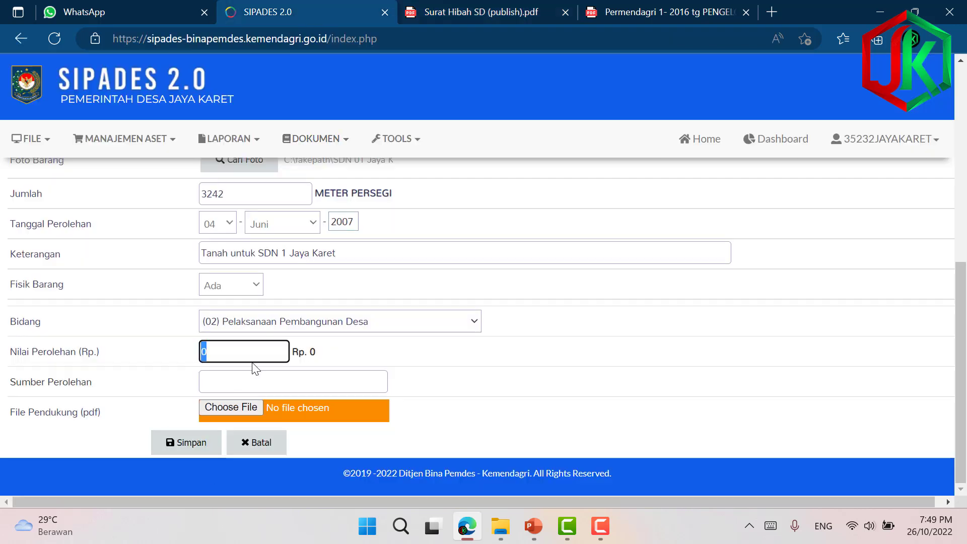
pyautogui.write('3')
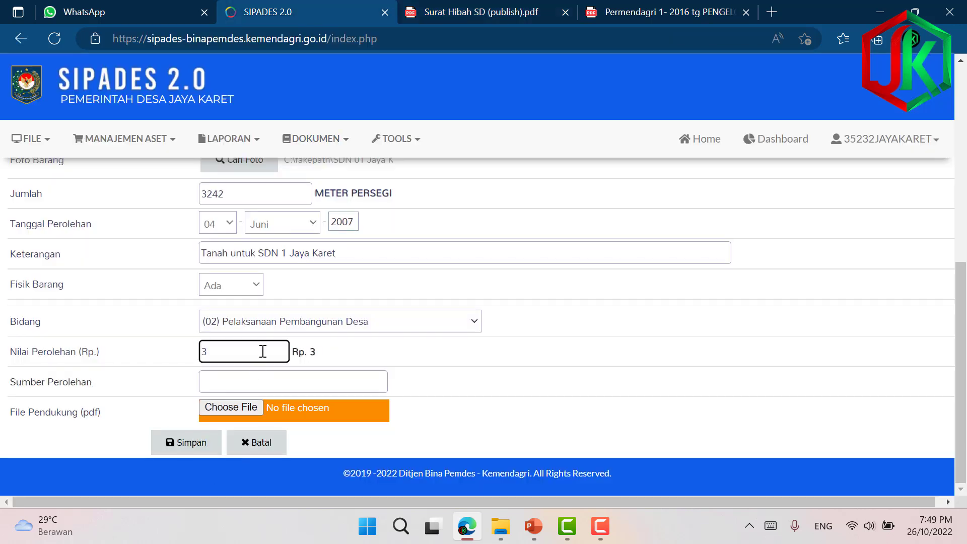
pyautogui.write('000000')
pyautogui.click(244, 386)
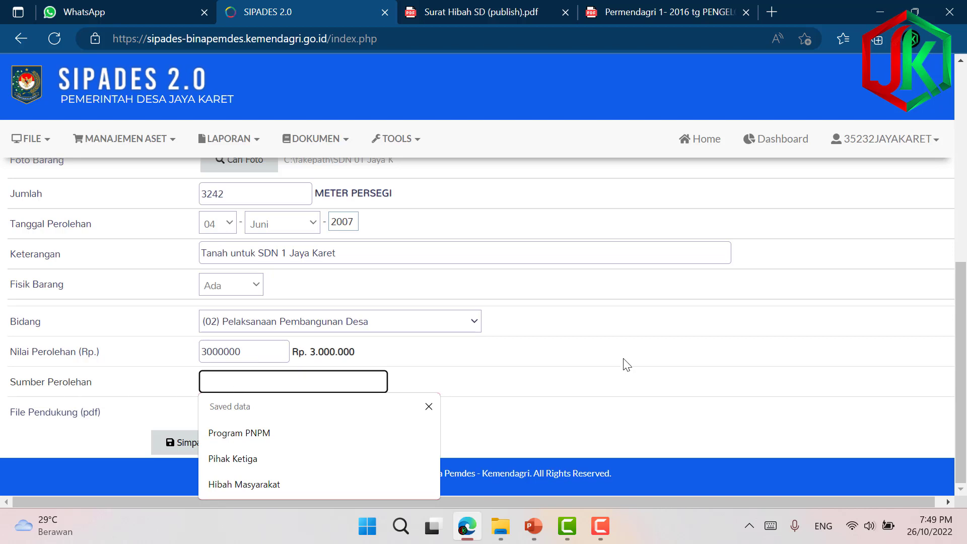
pyautogui.click(231, 484)
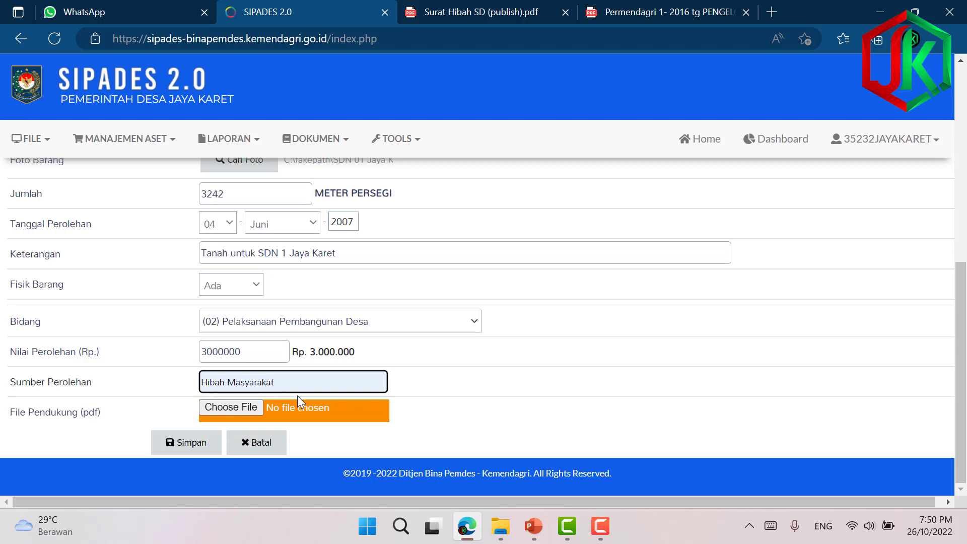
# Step: Attach "Surat Hibah SD (publish)" from D:/DESAQ/Laporan Aset Desa/Pelengkap Aset/To Sipades as the supporting PDF and save the procurement record
pyautogui.click(274, 407)
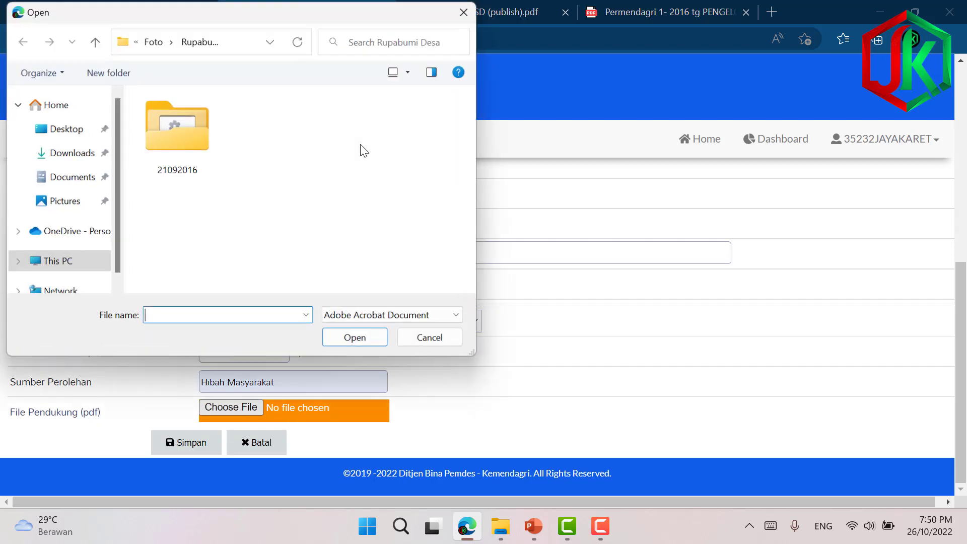
pyautogui.click(88, 258)
pyautogui.doubleClick(229, 261)
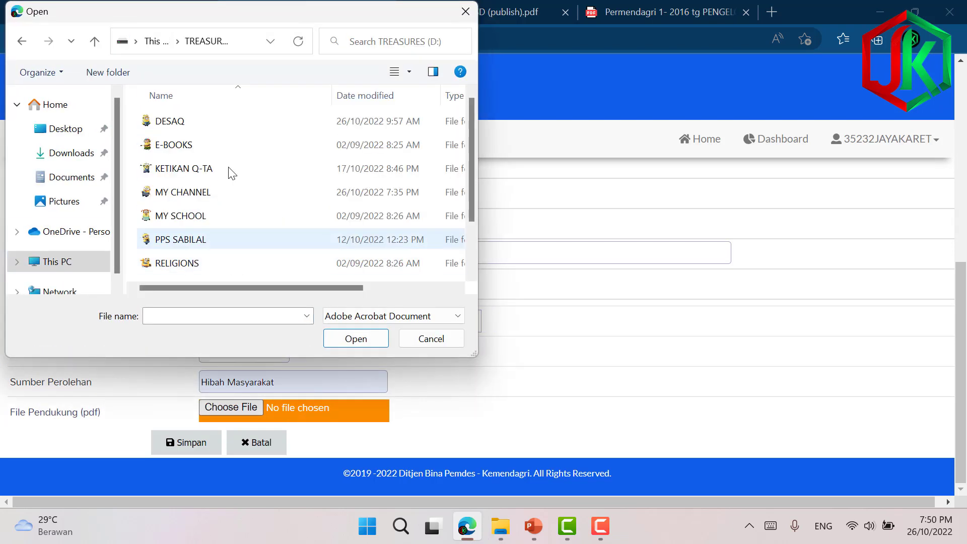
pyautogui.doubleClick(210, 123)
pyautogui.scroll(-9, 217, 212)
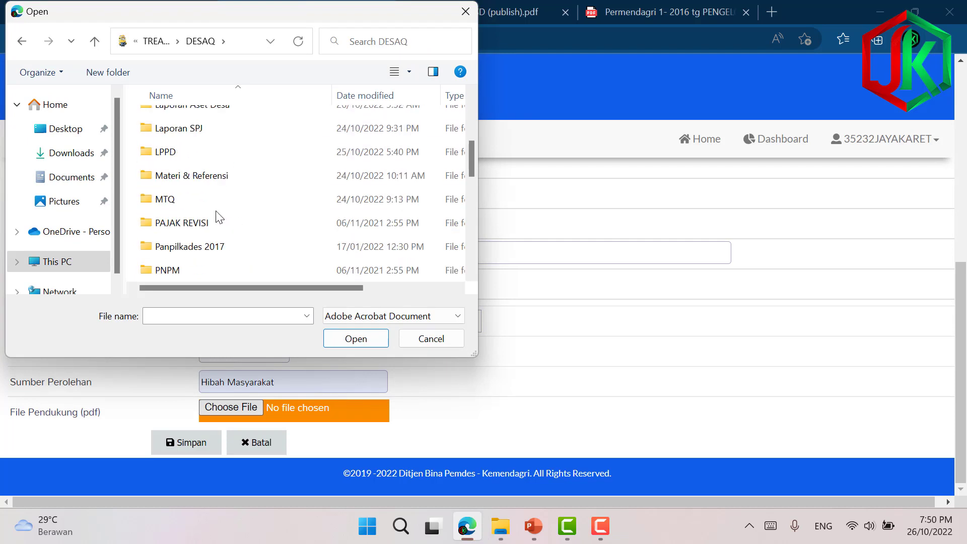
pyautogui.scroll(2, 212, 217)
pyautogui.scroll(2, 209, 210)
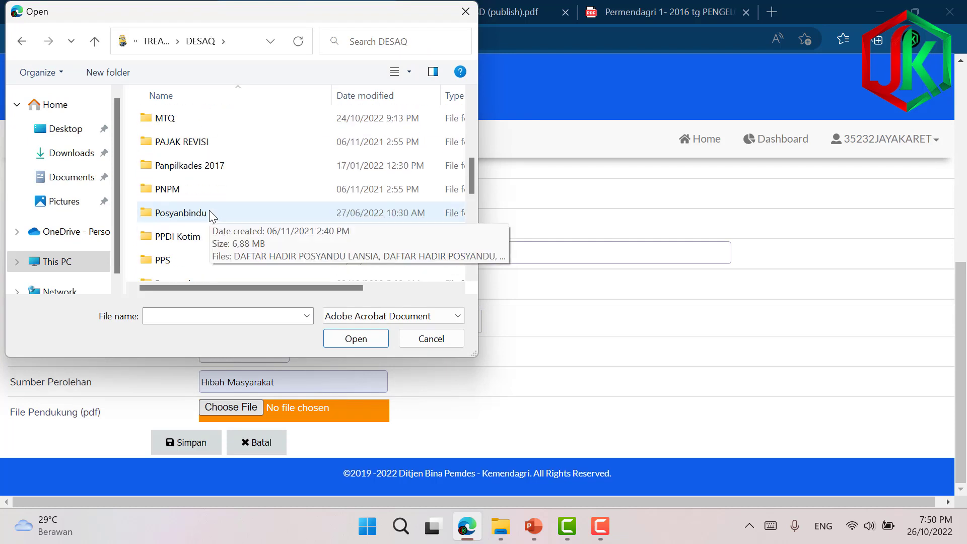
pyautogui.scroll(2, 209, 207)
pyautogui.doubleClick(197, 167)
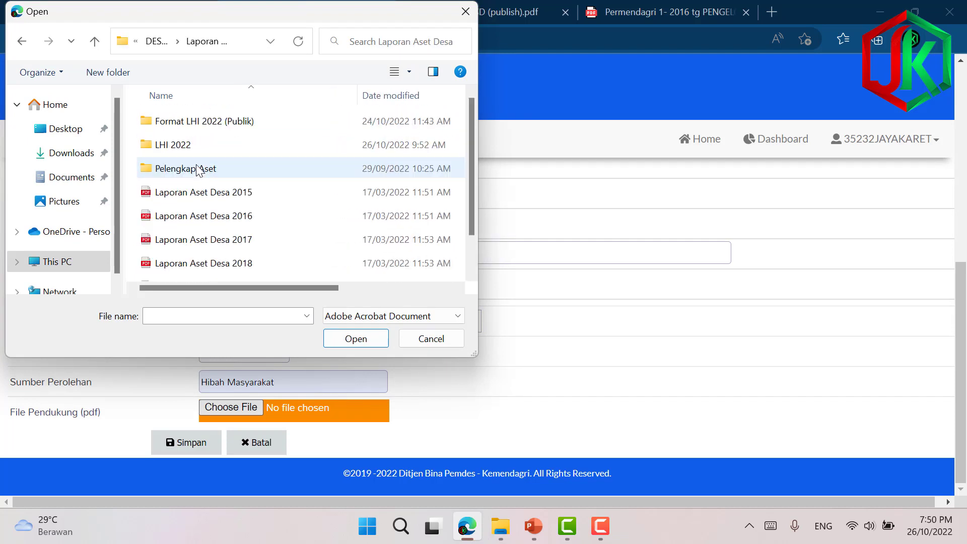
pyautogui.doubleClick(205, 166)
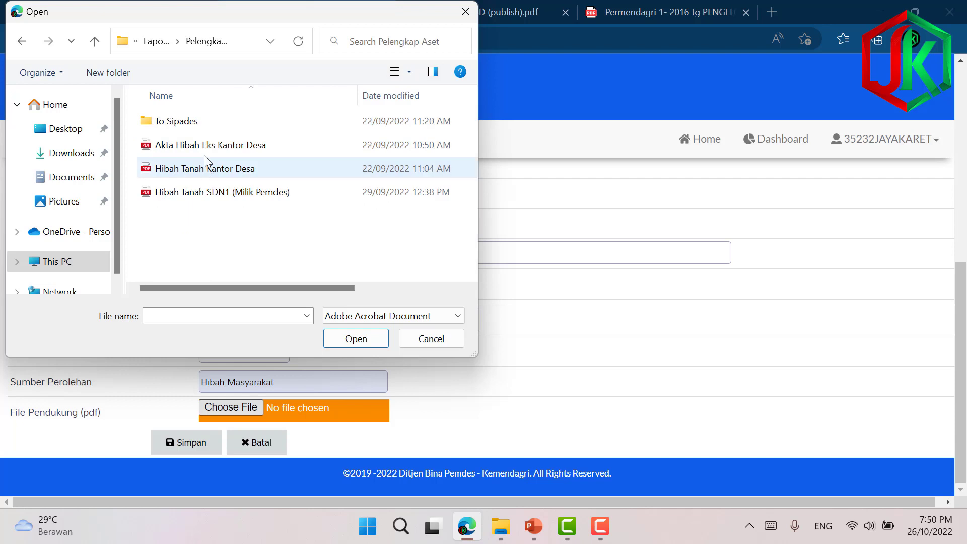
pyautogui.doubleClick(201, 126)
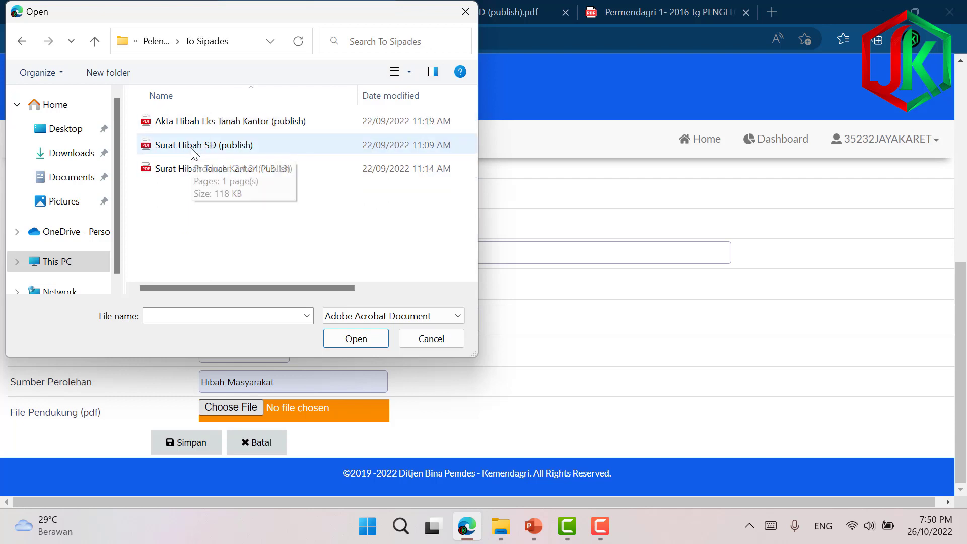
pyautogui.click(193, 151)
pyautogui.click(353, 345)
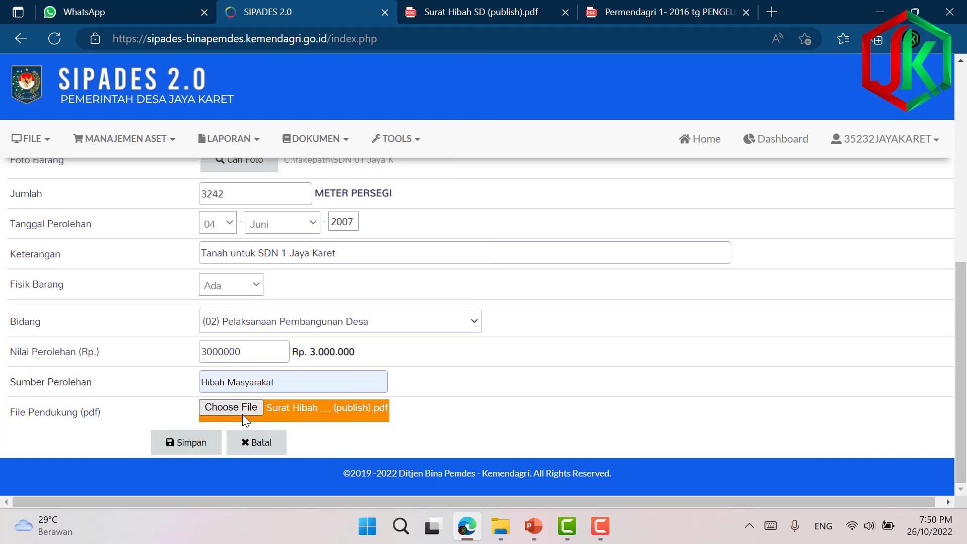
pyautogui.click(184, 446)
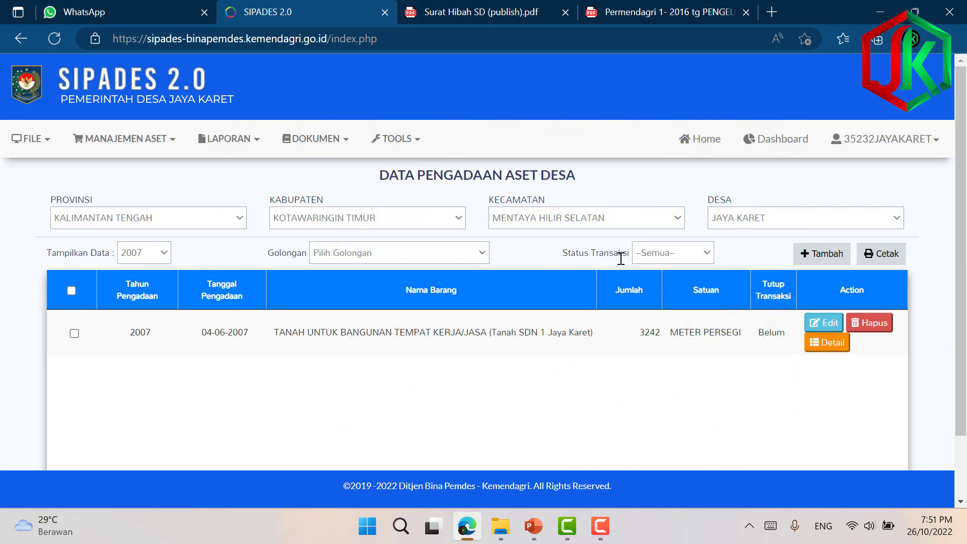
# Step: Review the details of the saved Tanah SDN 1 Jaya Karet procurement through to its photo, and close the details
pyautogui.click(823, 347)
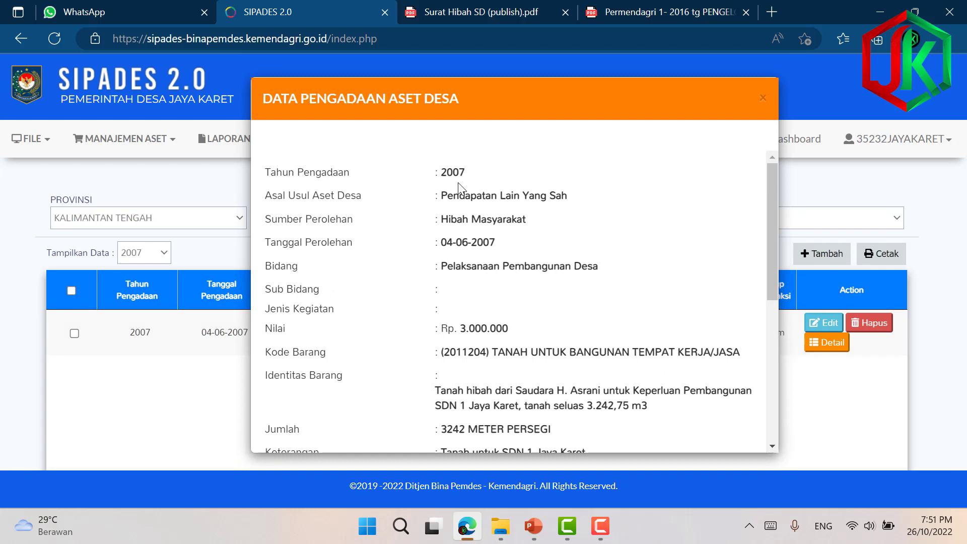
pyautogui.scroll(-7, 502, 219)
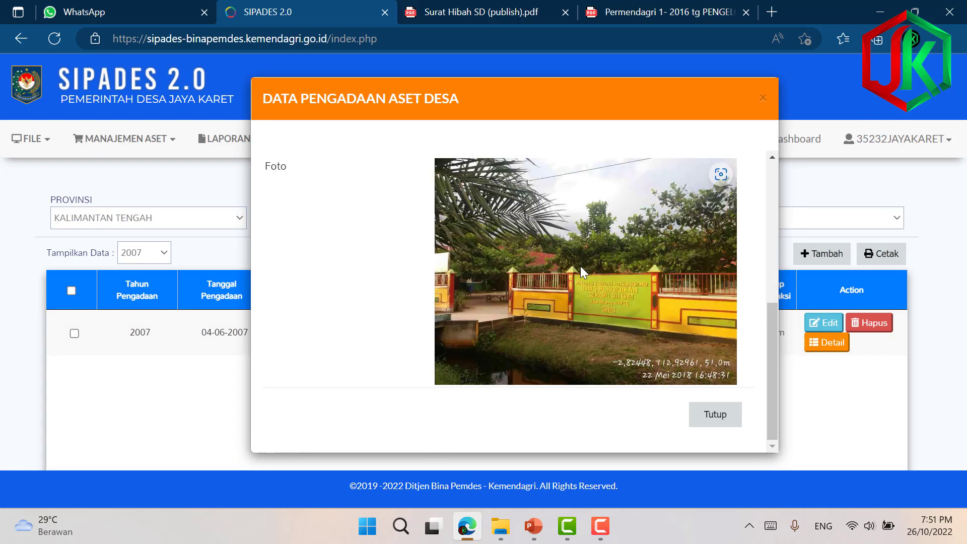
pyautogui.click(703, 416)
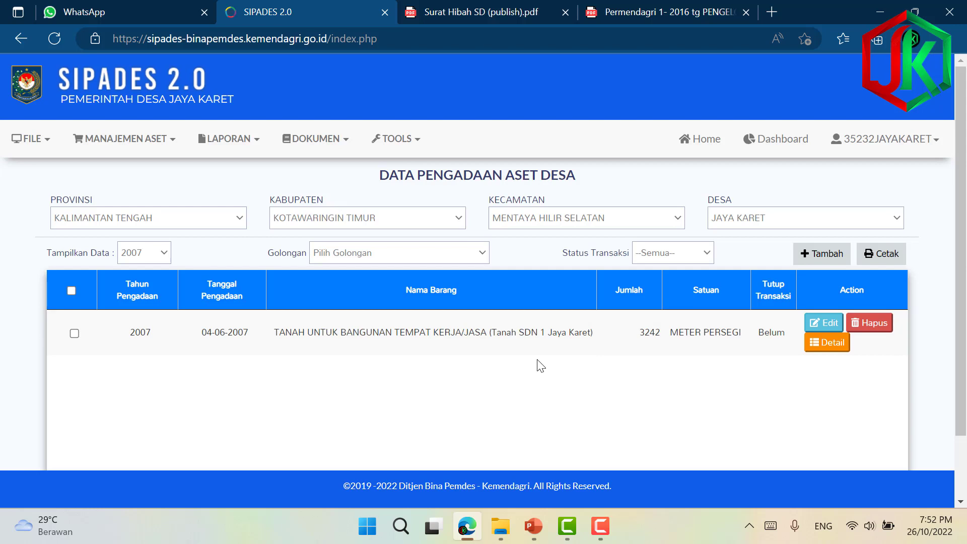
# Step: Select the 2007 Tanah SDN 1 Jaya Karet record and close its transaction (Tutup Transaksi)
pyautogui.scroll(-1, 493, 356)
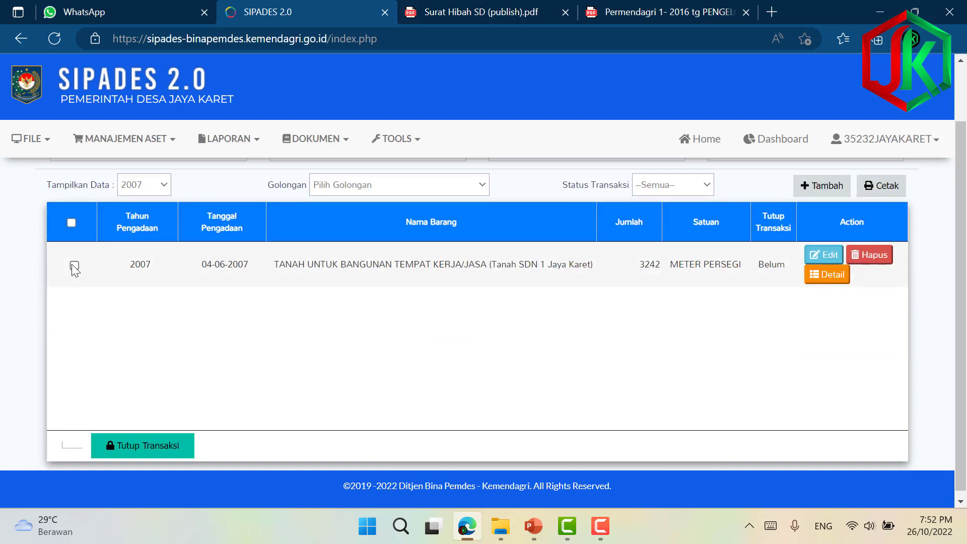
pyautogui.click(143, 447)
pyautogui.click(557, 120)
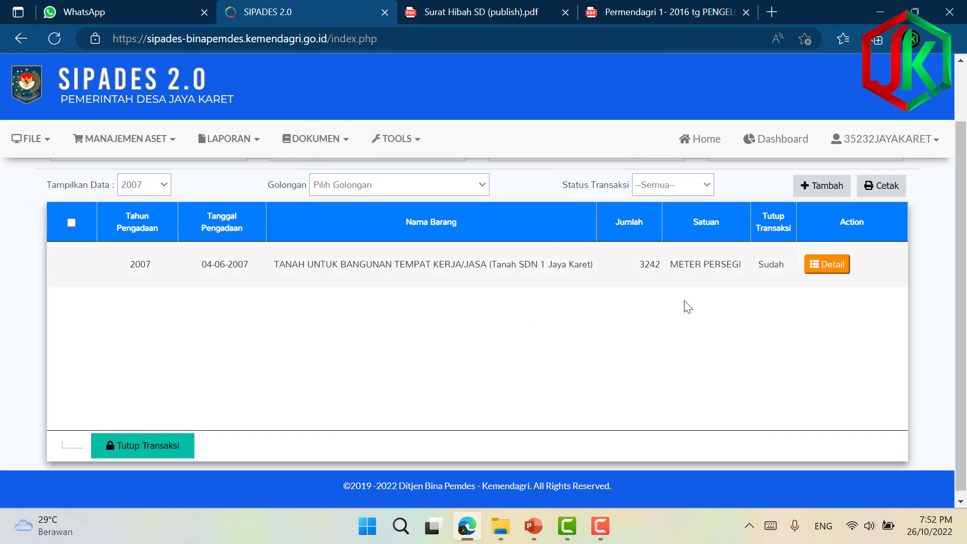
pyautogui.scroll(2, 579, 282)
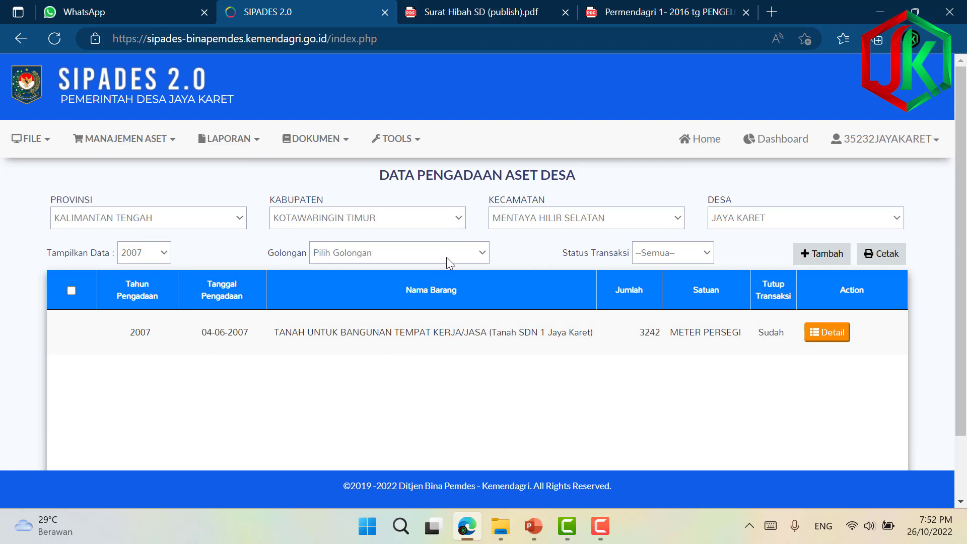
pyautogui.click(149, 139)
pyautogui.click(146, 141)
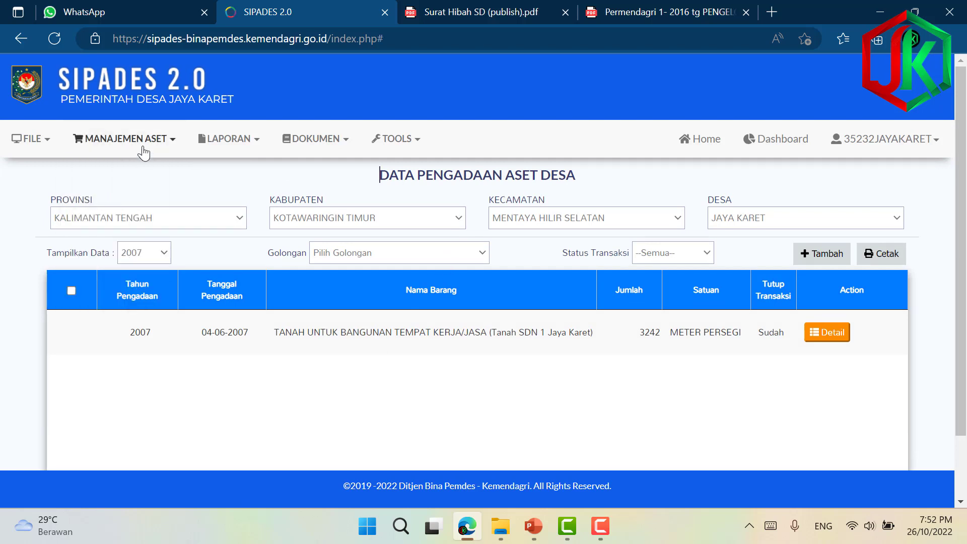
pyautogui.click(142, 143)
pyautogui.click(272, 432)
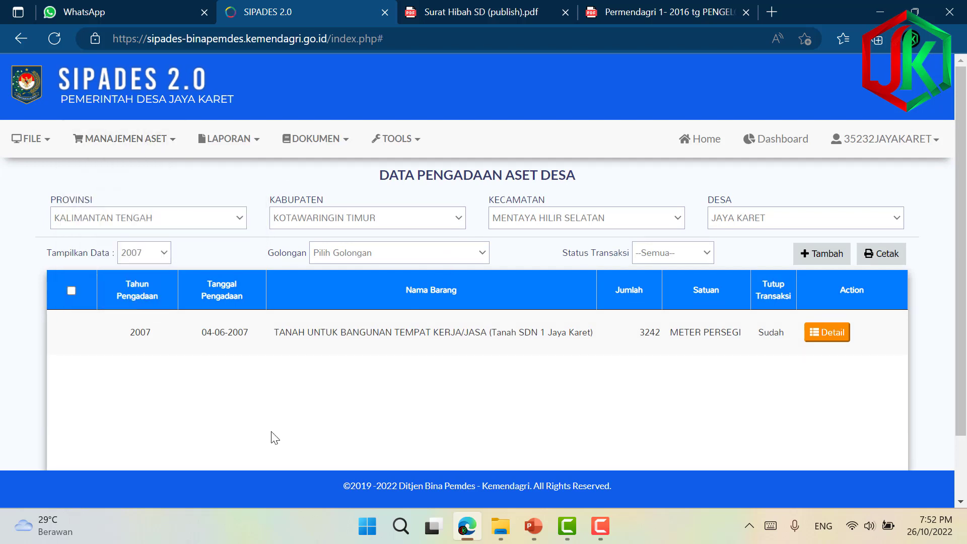